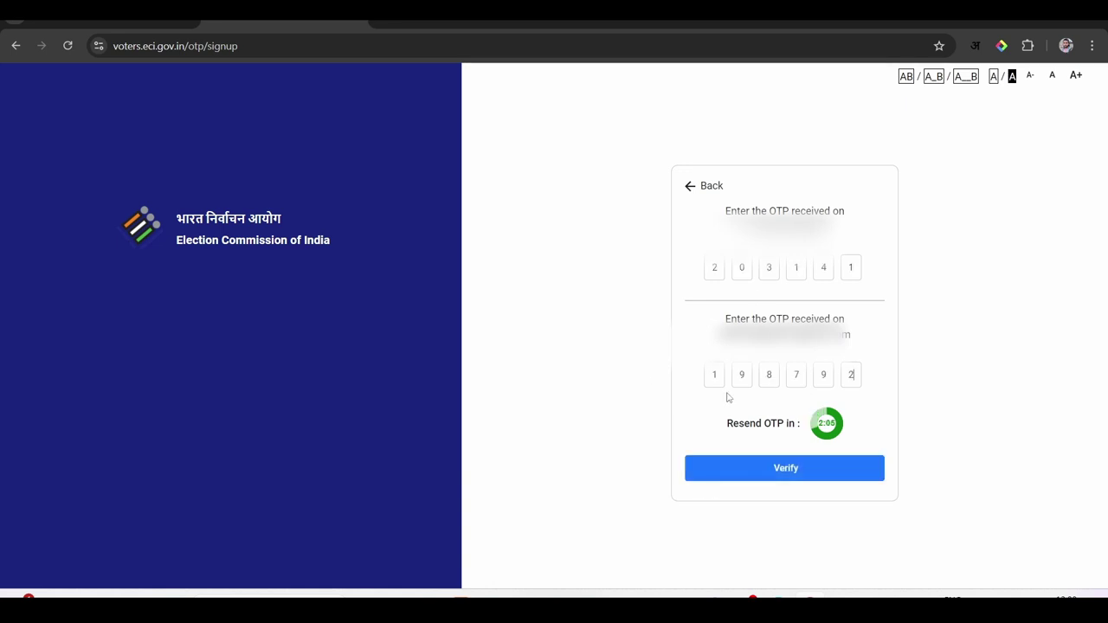
Submit both six-digit sign-up OTPs to finish creating the new account
{"action": "left_click", "coordinate": [809, 476]}
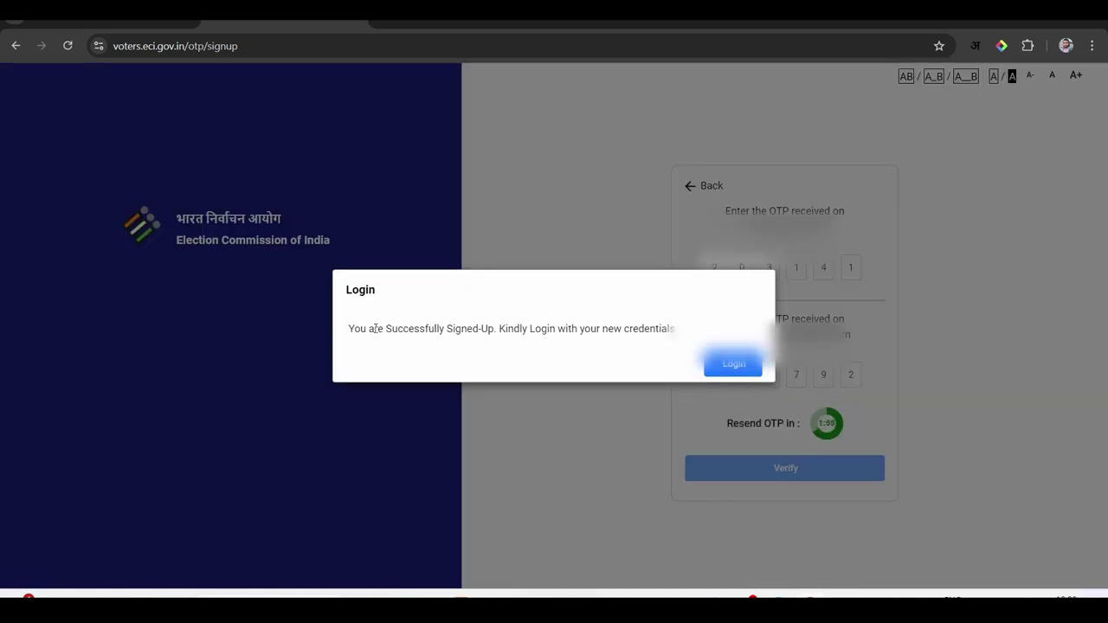
Open the login form and paste the registered mobile number or e-mail
{"action": "left_click_drag", "start_coordinate": [373, 329], "coordinate": [482, 358]}
{"action": "left_click", "coordinate": [733, 363]}
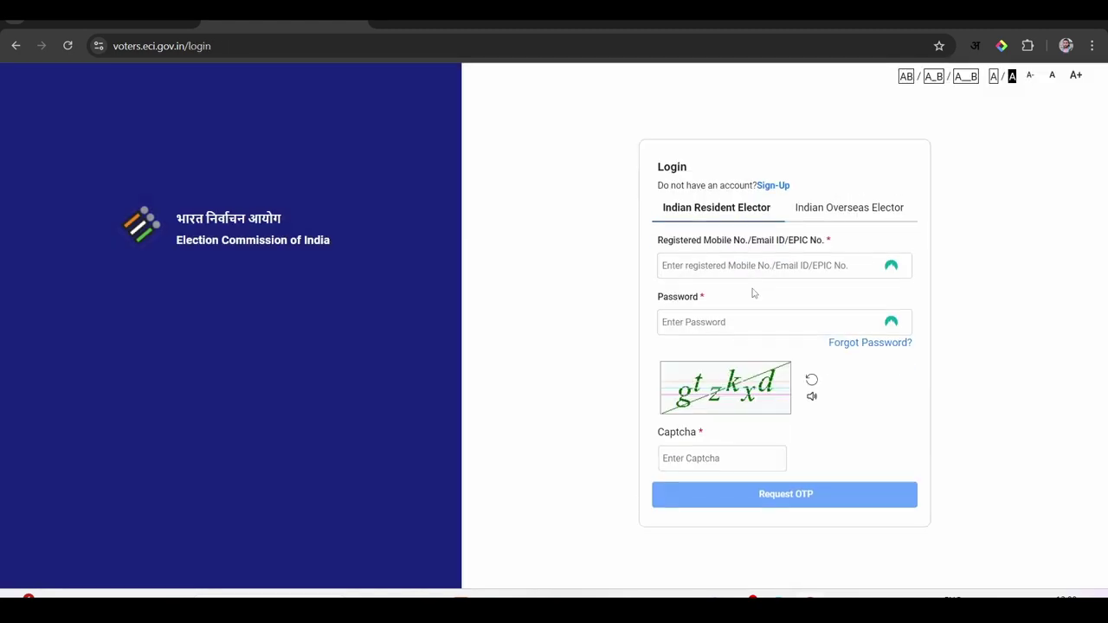
{"action": "left_click", "coordinate": [772, 266]}
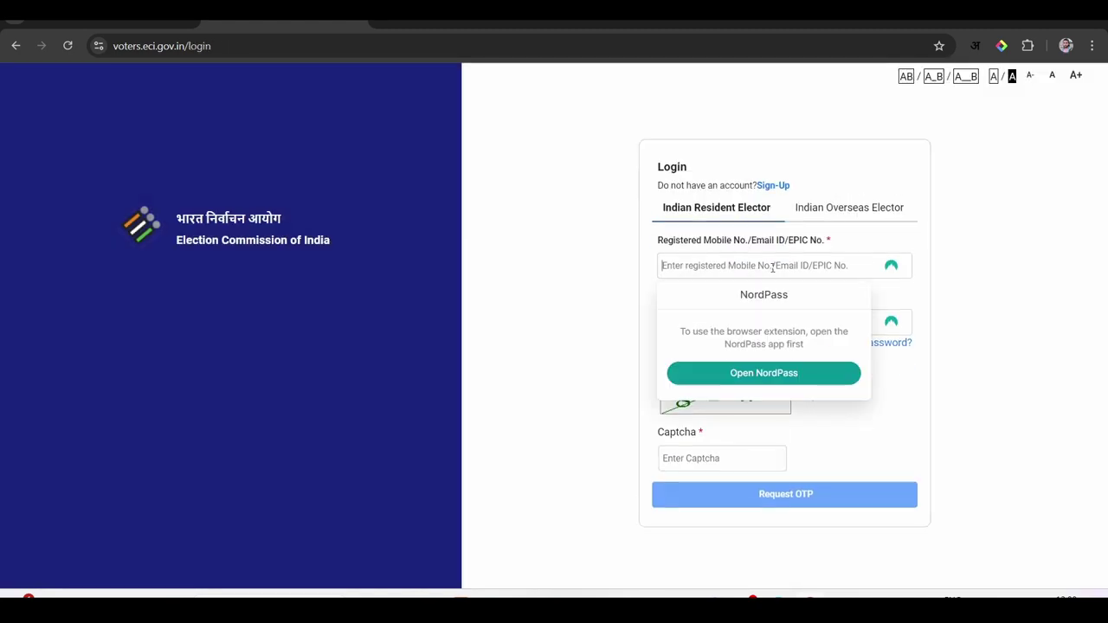
{"action": "left_click", "coordinate": [640, 276]}
{"action": "left_click", "coordinate": [785, 266]}
{"action": "key", "text": "ctrl+v"}
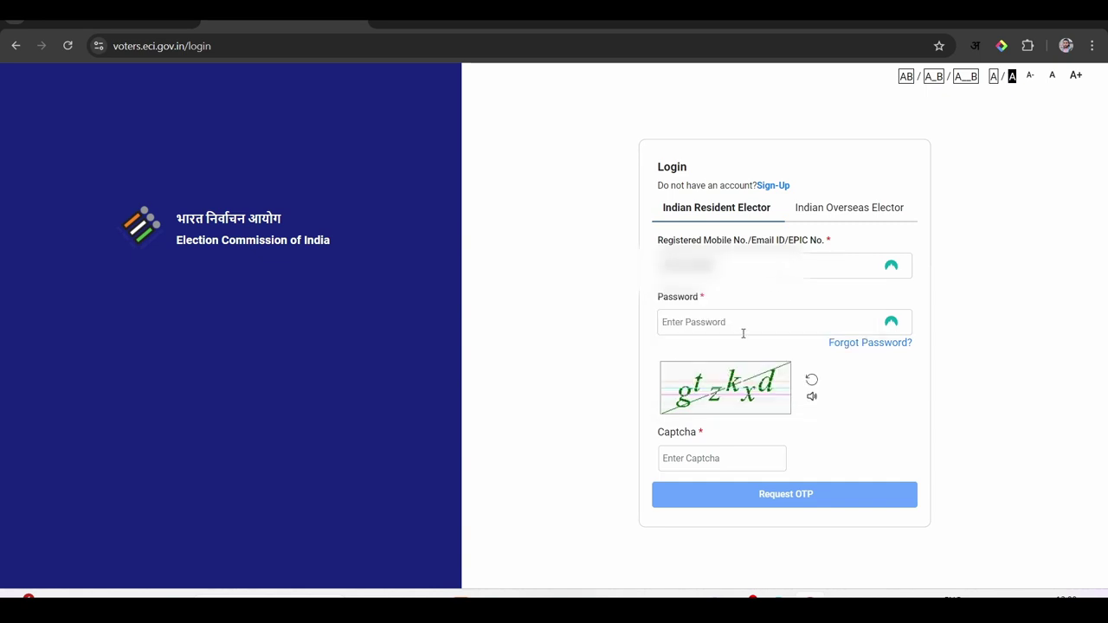
Enter the account password and the captcha text, then request a login OTP
{"action": "left_click", "coordinate": [752, 326]}
{"action": "key", "text": "ctrl+v"}
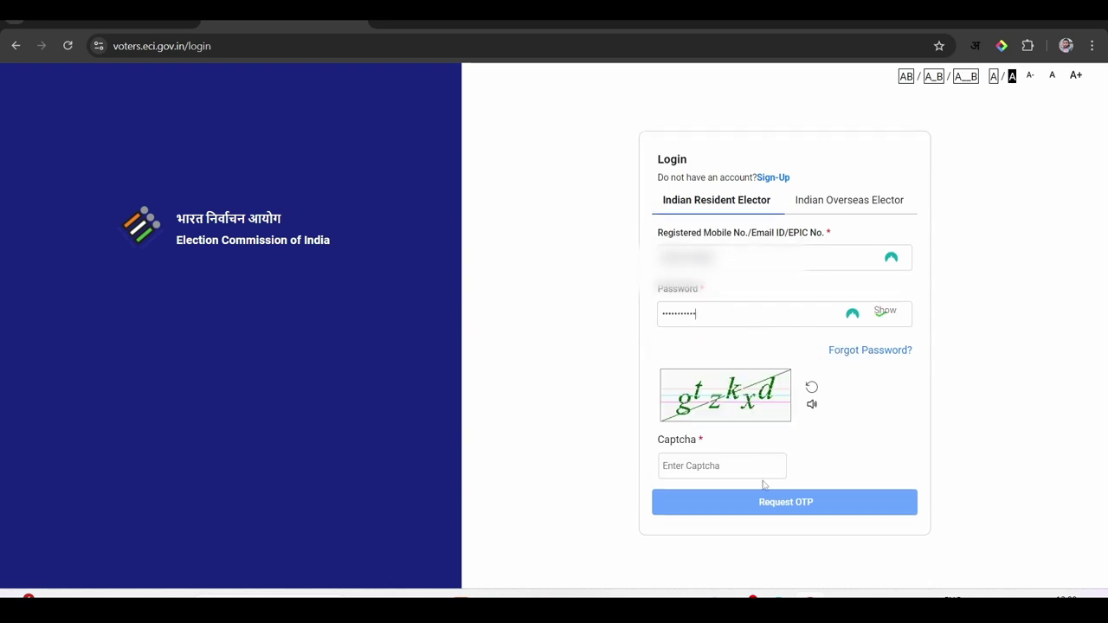
{"action": "left_click", "coordinate": [763, 469]}
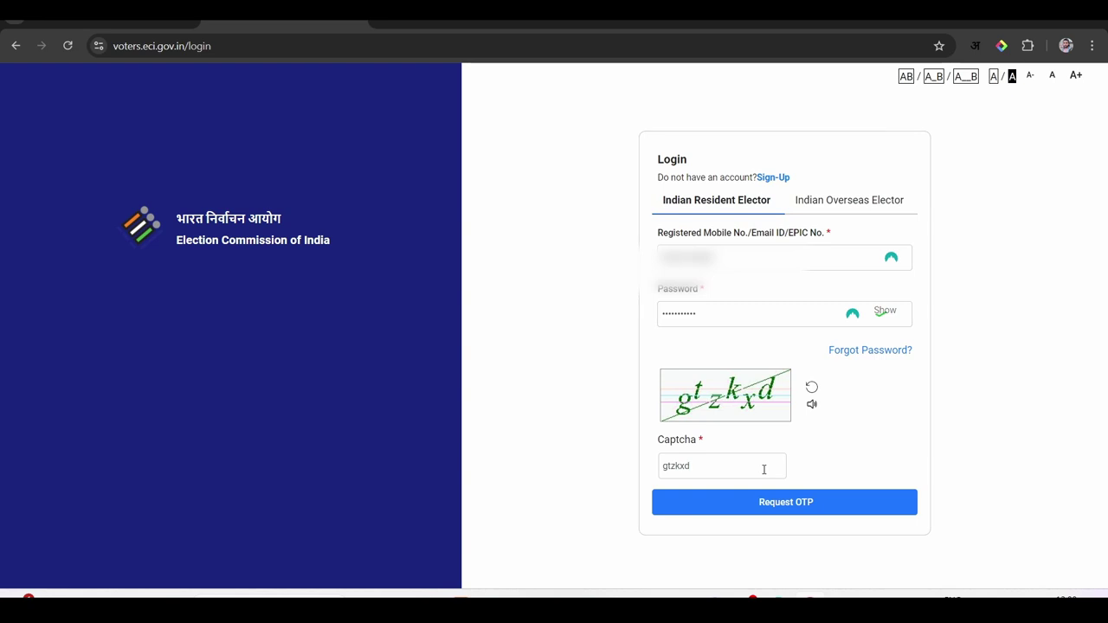
{"action": "left_click", "coordinate": [817, 511]}
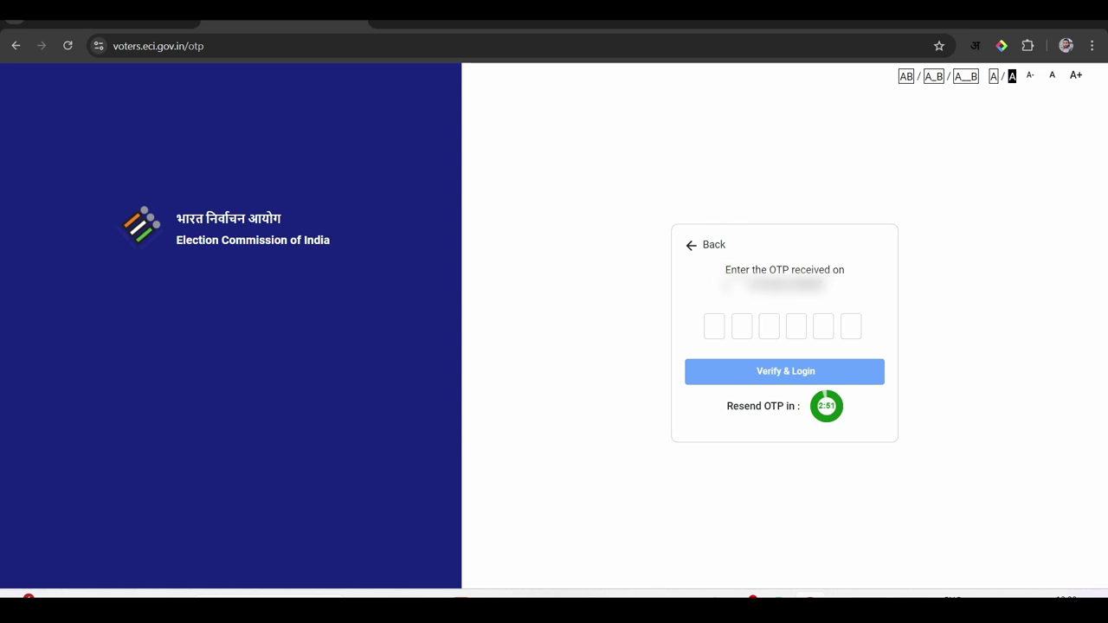
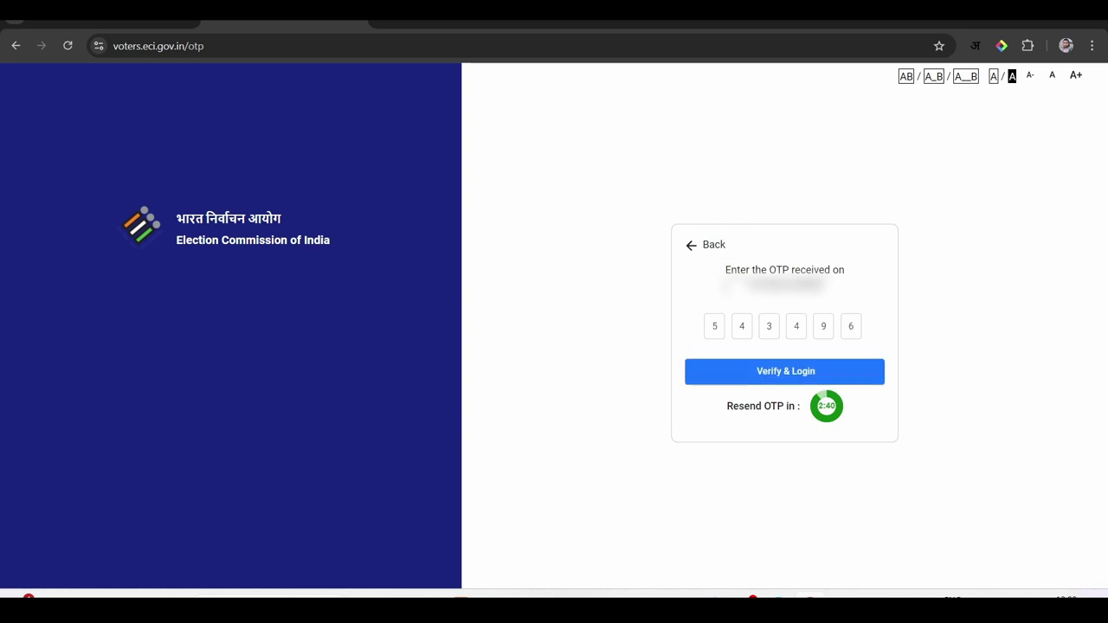
Log in with the received OTP and choose Fill Form 8 on the homepage
{"action": "left_click", "coordinate": [820, 381]}
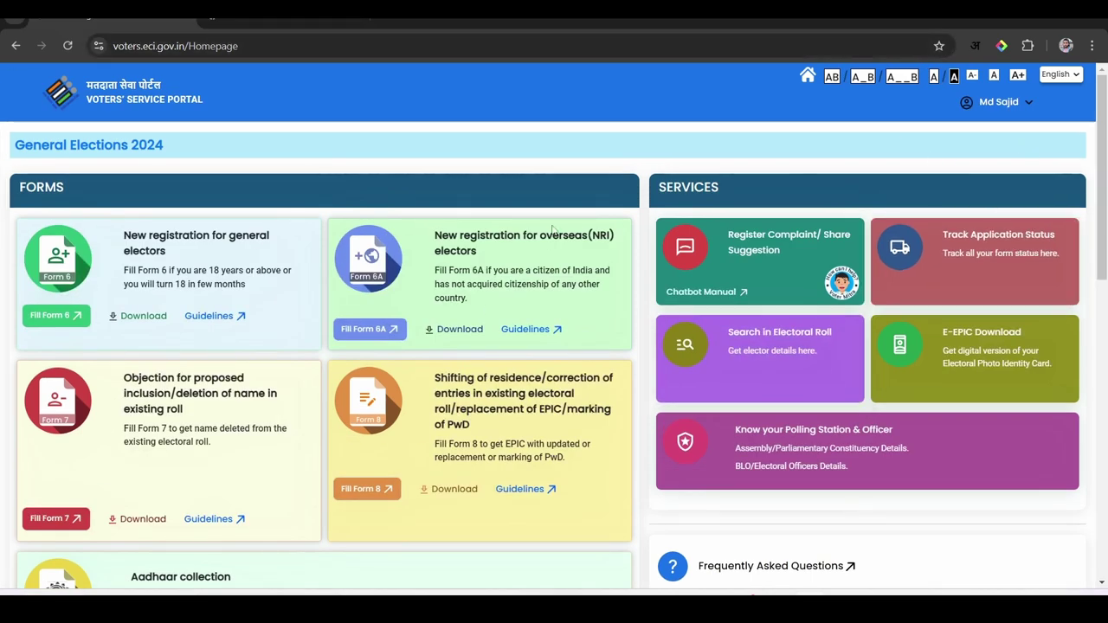
{"action": "left_click", "coordinate": [382, 490]}
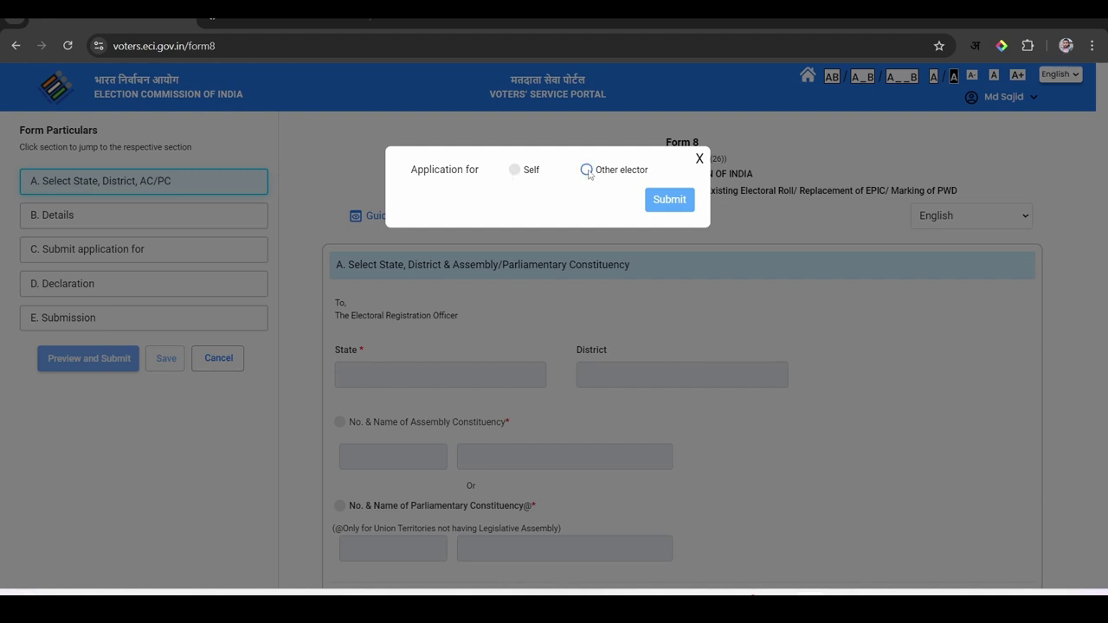
Choose Other elector and search for the elector by their pasted EPIC number
{"action": "left_click", "coordinate": [587, 172]}
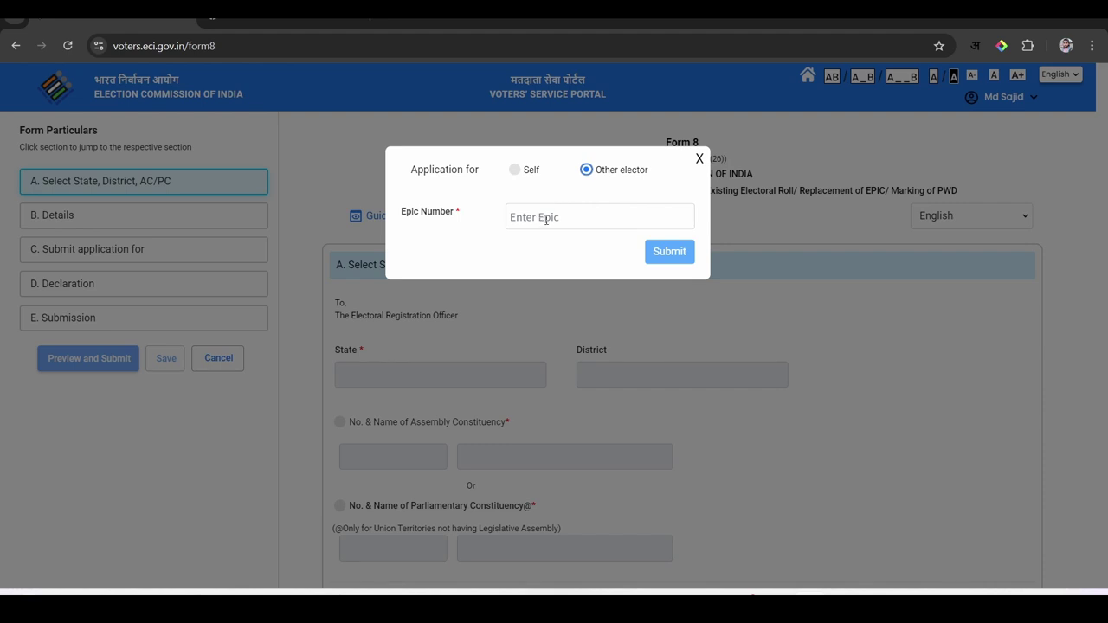
{"action": "left_click", "coordinate": [547, 219]}
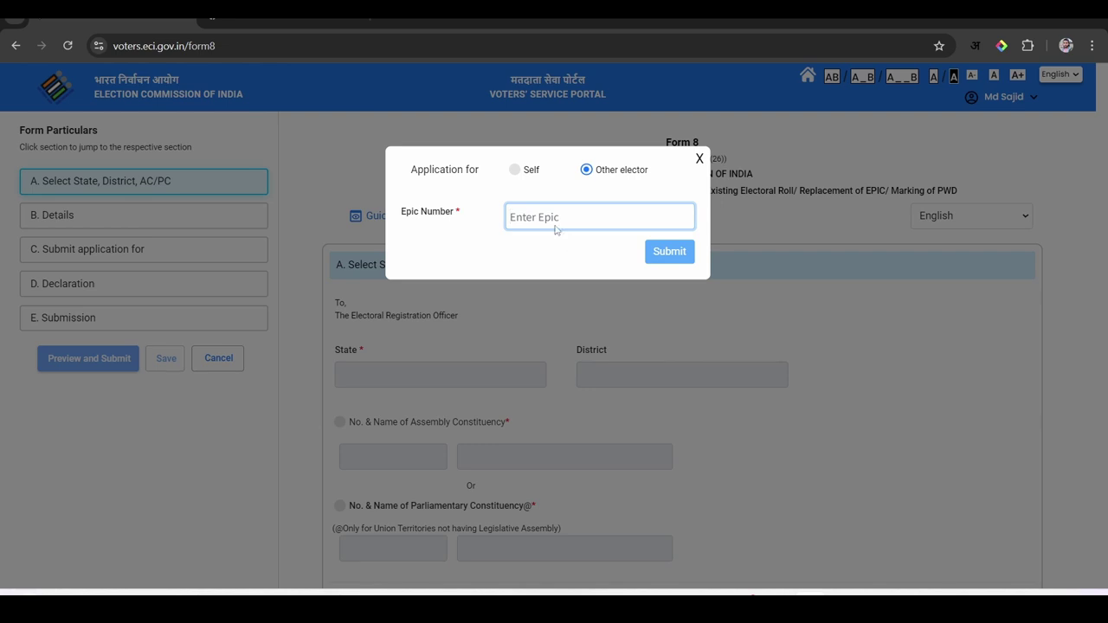
{"action": "key", "text": "ctrl+v"}
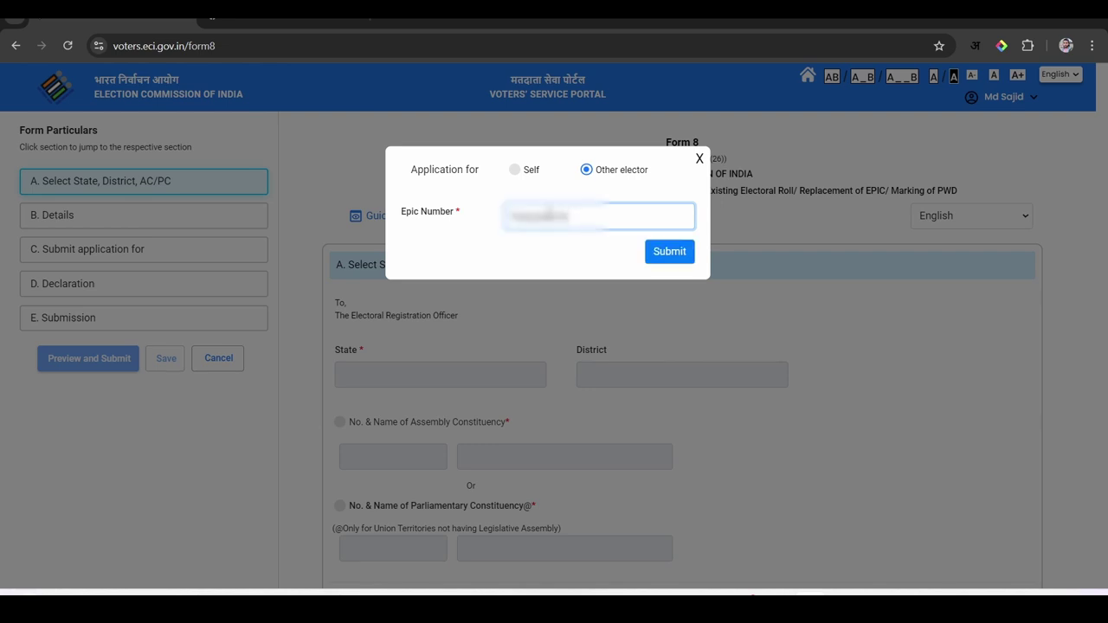
{"action": "left_click", "coordinate": [671, 252]}
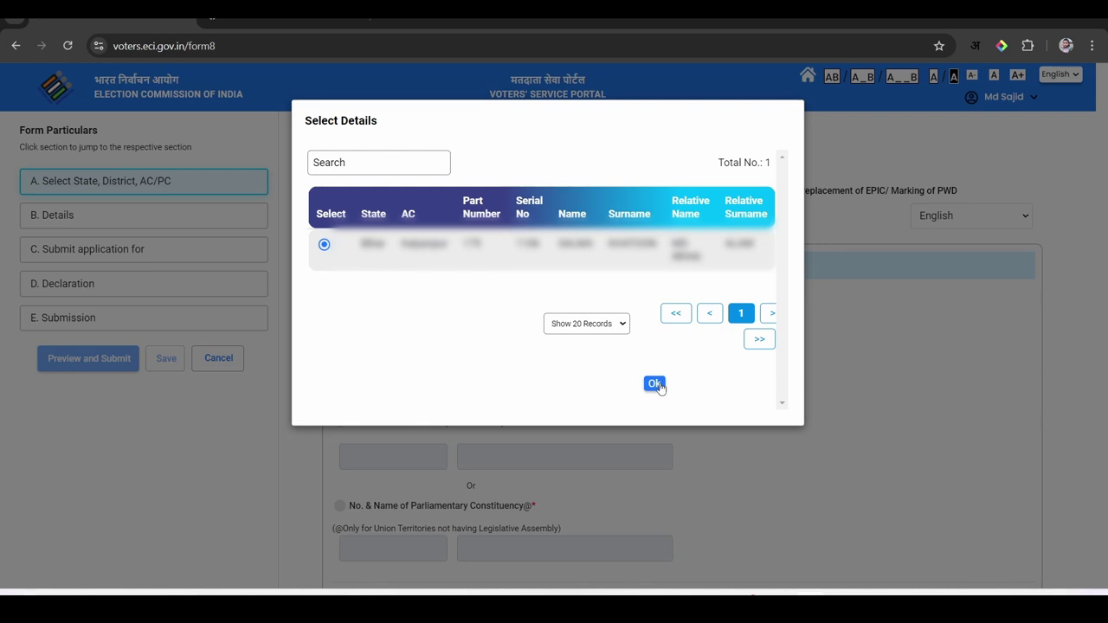
Confirm the matched elector record and select Correction of Entries in Existing Electoral Roll
{"action": "left_click", "coordinate": [655, 384]}
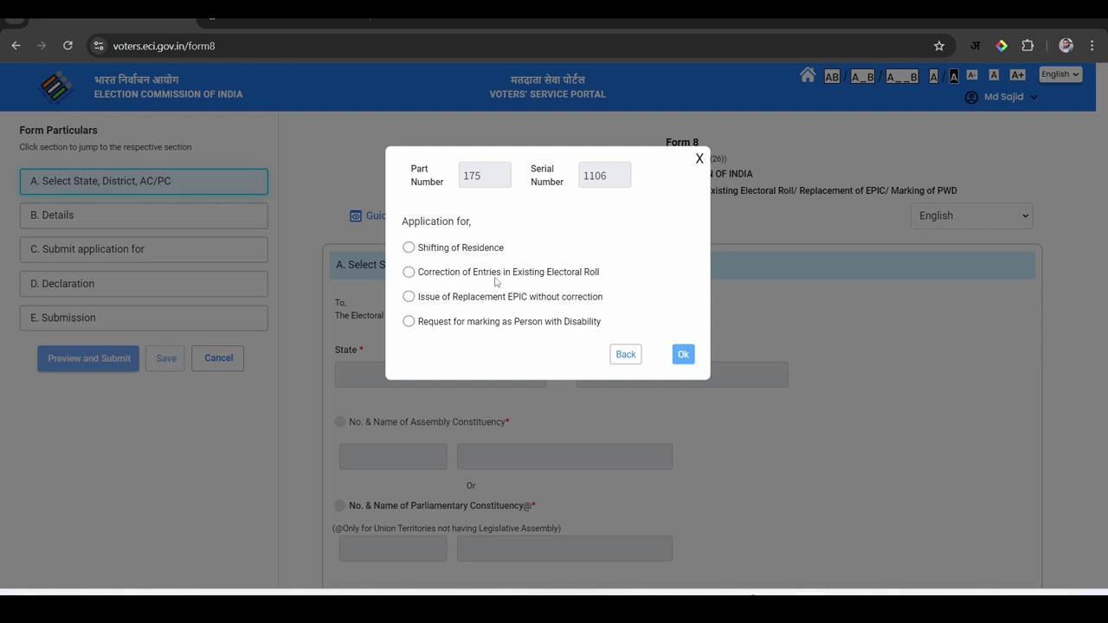
{"action": "left_click", "coordinate": [408, 272]}
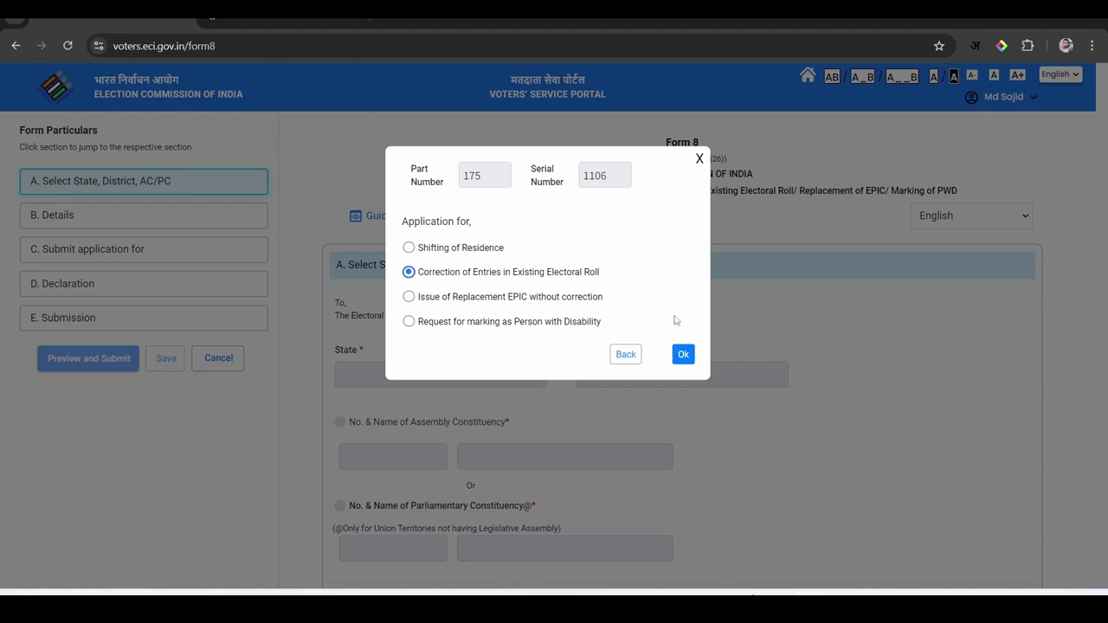
{"action": "left_click", "coordinate": [684, 357]}
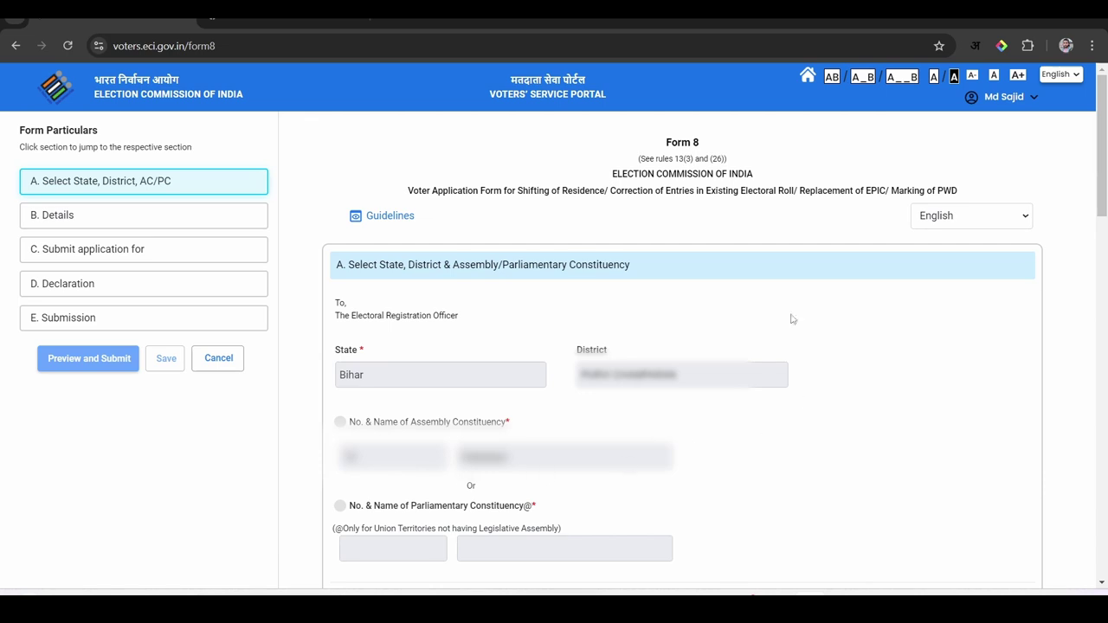
Accept section A's prefilled State Bihar details and proceed to B. Details
{"action": "scroll", "coordinate": [1016, 329], "scroll_direction": "down", "scroll_amount": 1}
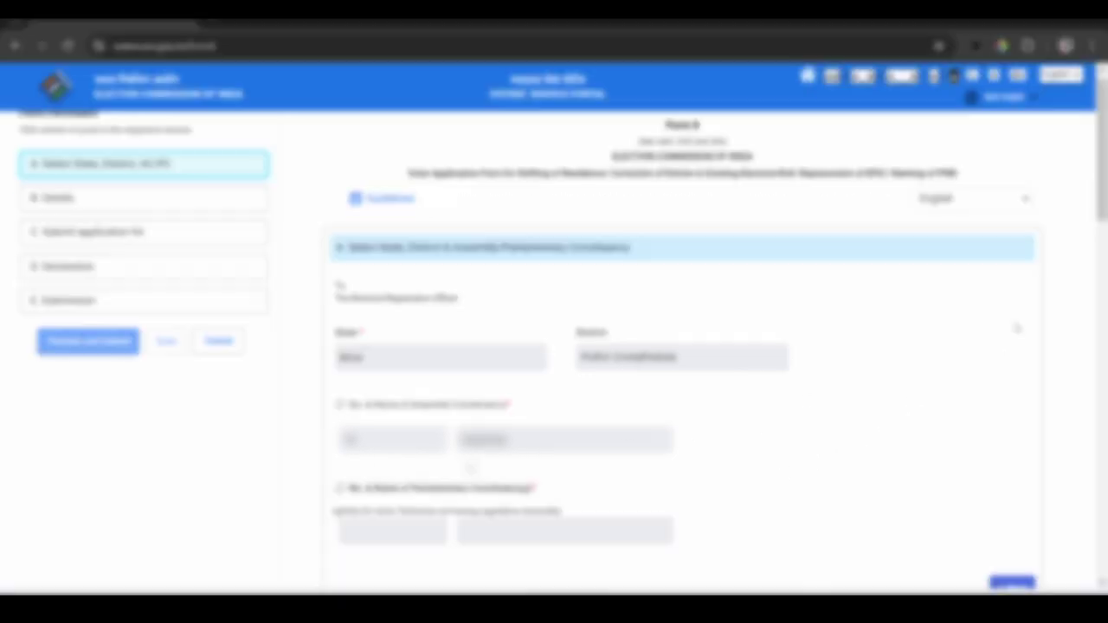
{"action": "scroll", "coordinate": [1017, 328], "scroll_direction": "down", "scroll_amount": 3}
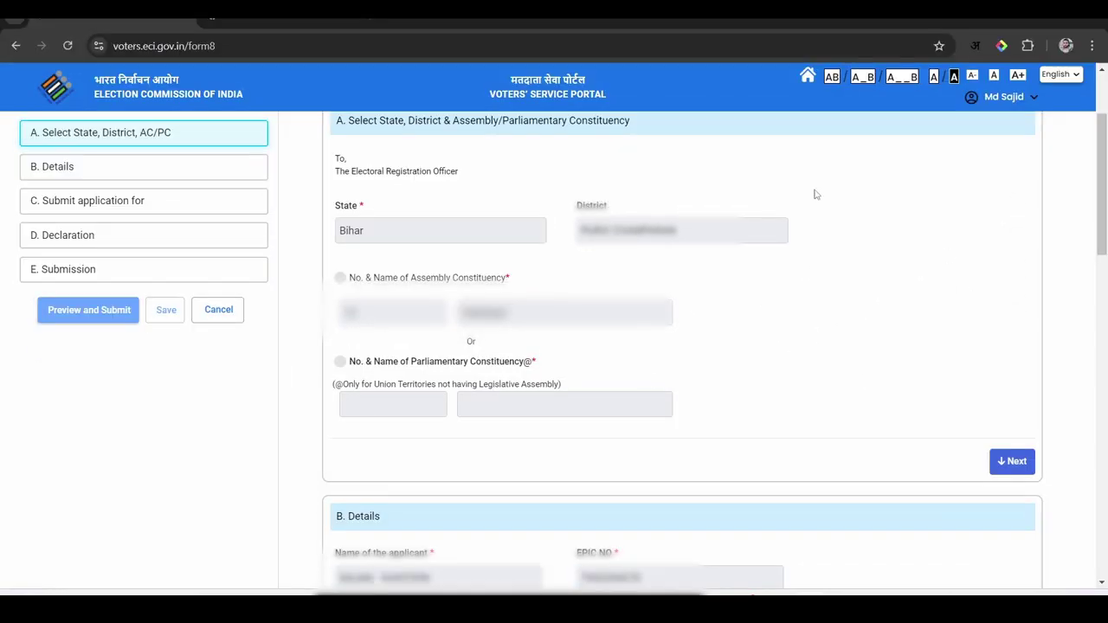
{"action": "left_click", "coordinate": [1022, 466]}
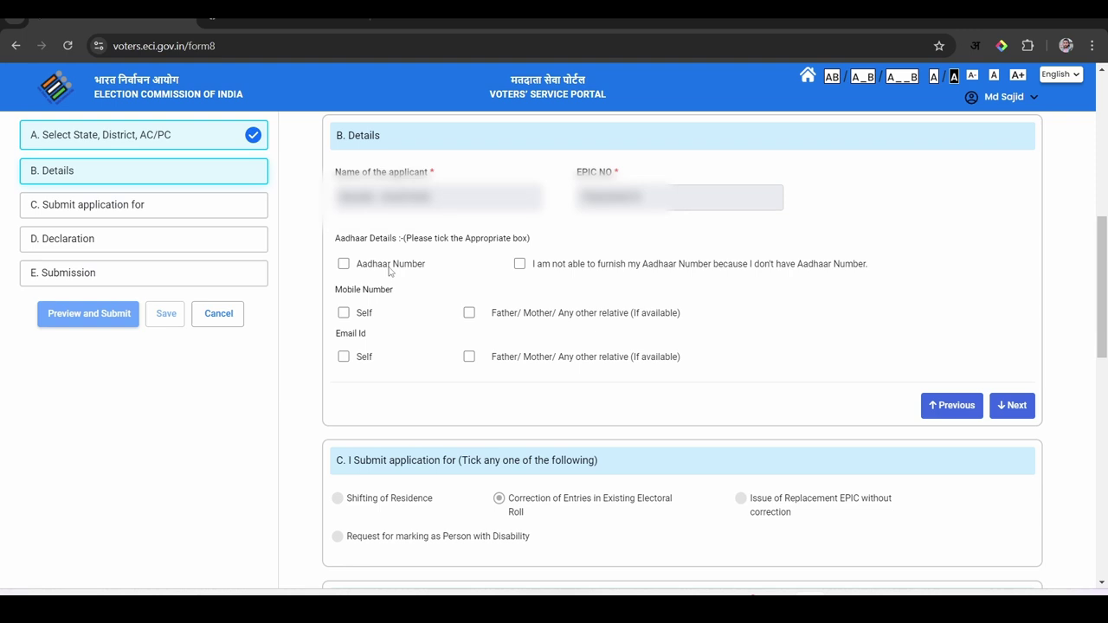
Tick Aadhaar Number, paste the applicant's Aadhaar number, and continue to section C
{"action": "left_click", "coordinate": [343, 264]}
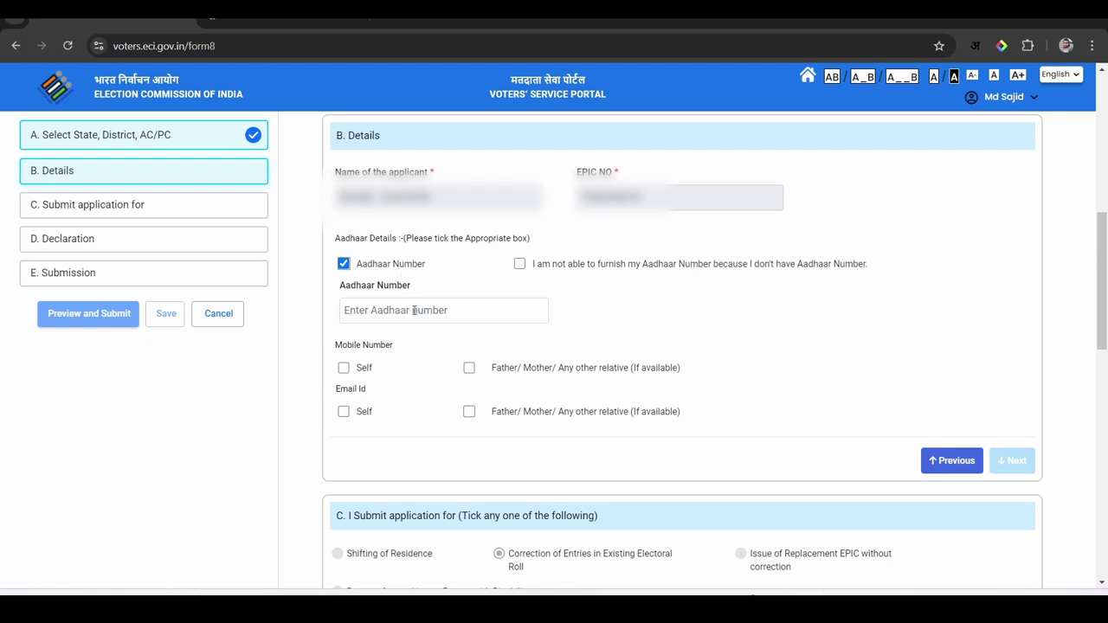
{"action": "left_click", "coordinate": [415, 310]}
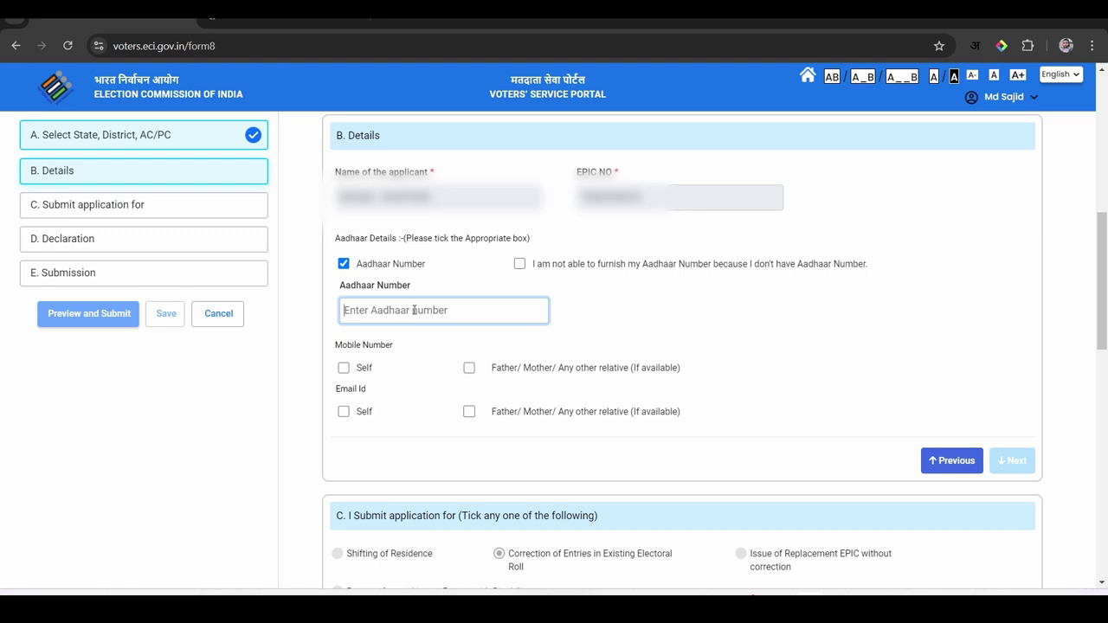
{"action": "key", "text": "ctrl+v"}
{"action": "key", "text": "Tab"}
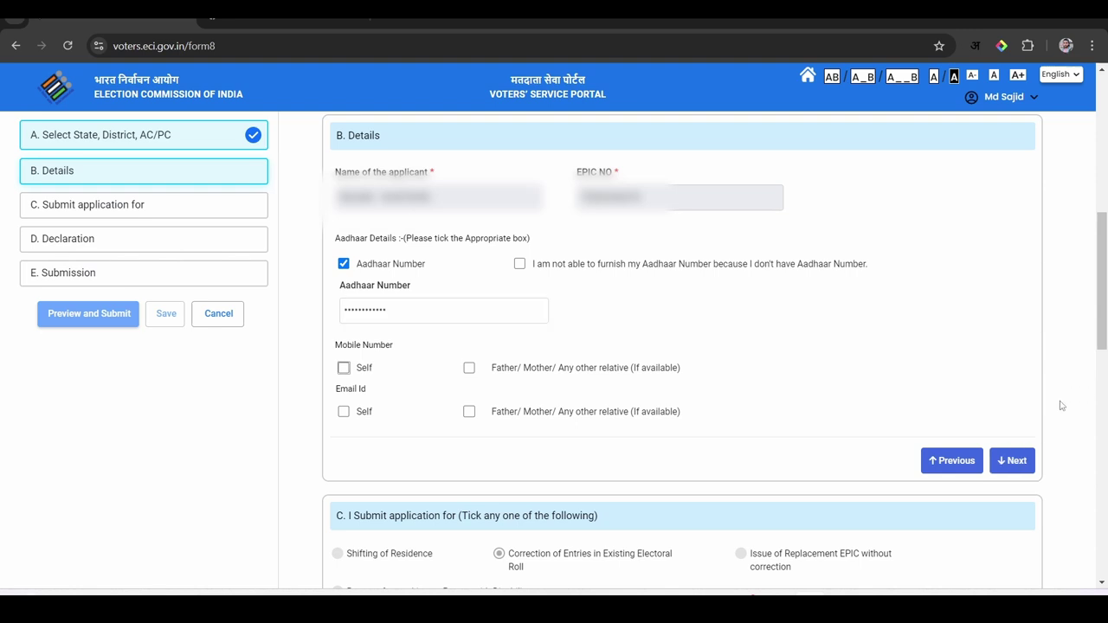
{"action": "left_click", "coordinate": [1018, 463]}
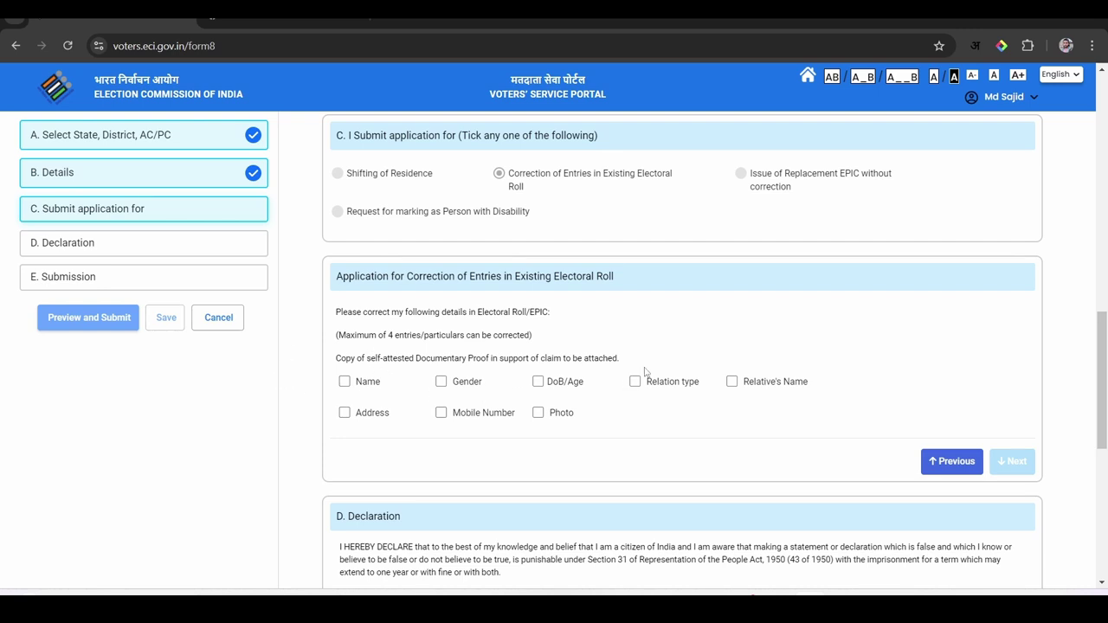
Untick Name, DoB/Age and Relative's Name, leaving Photo as the only correction entry
{"action": "left_click", "coordinate": [345, 381]}
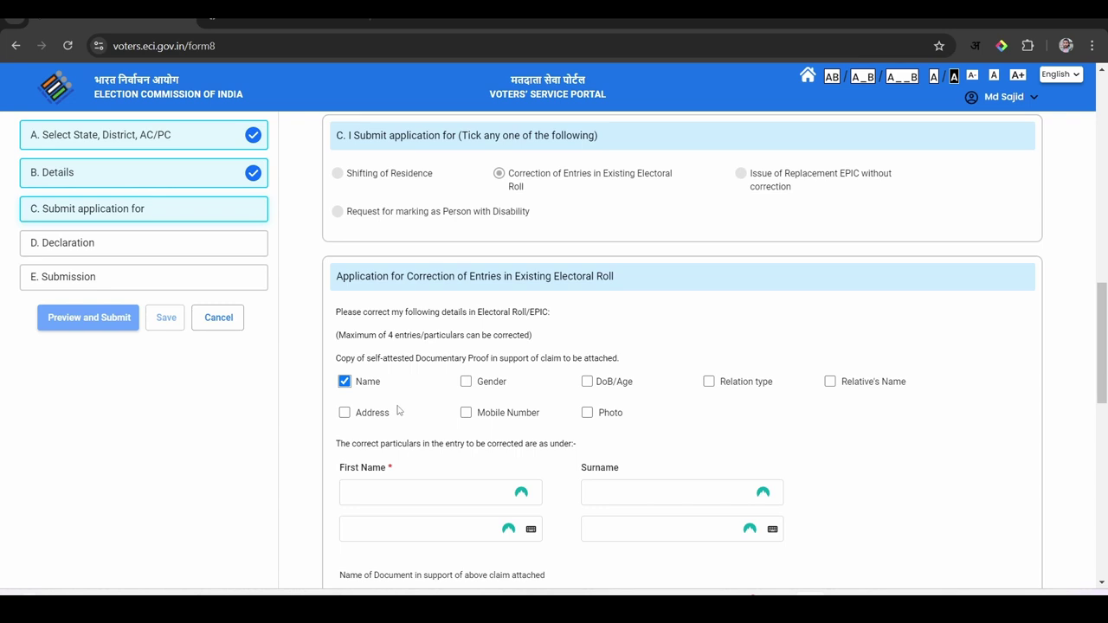
{"action": "left_click", "coordinate": [587, 412]}
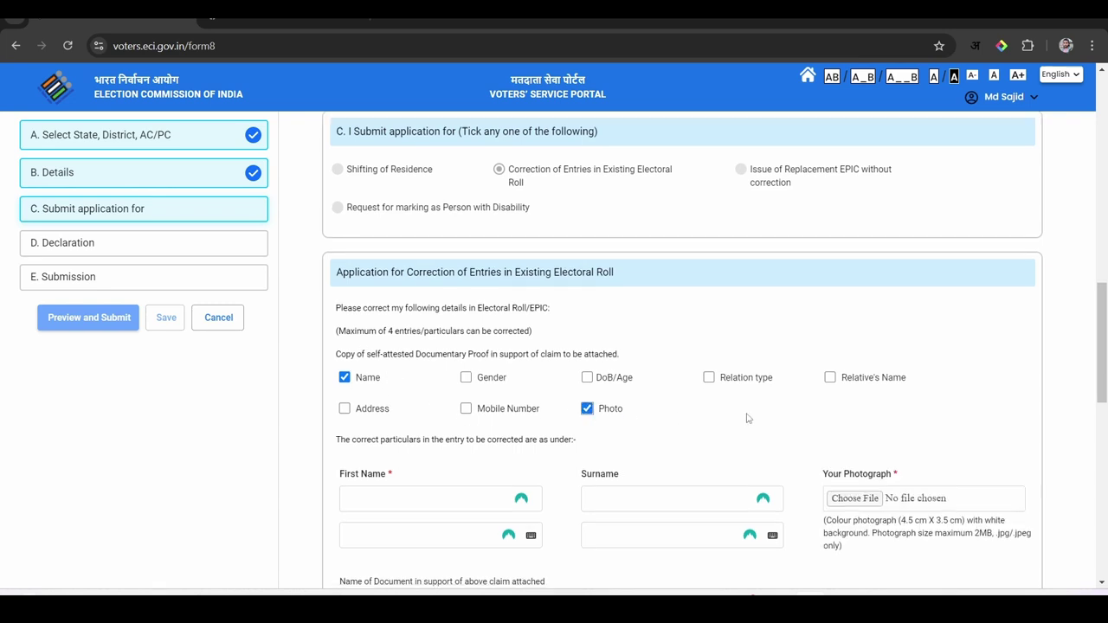
{"action": "scroll", "coordinate": [747, 418], "scroll_direction": "down", "scroll_amount": 1}
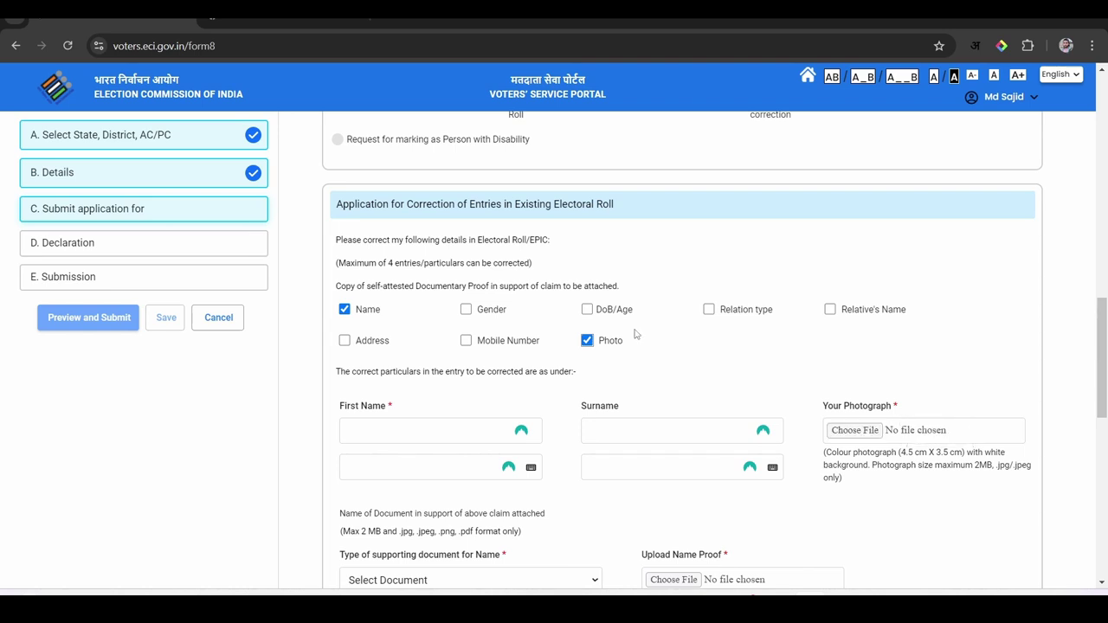
{"action": "left_click", "coordinate": [586, 309]}
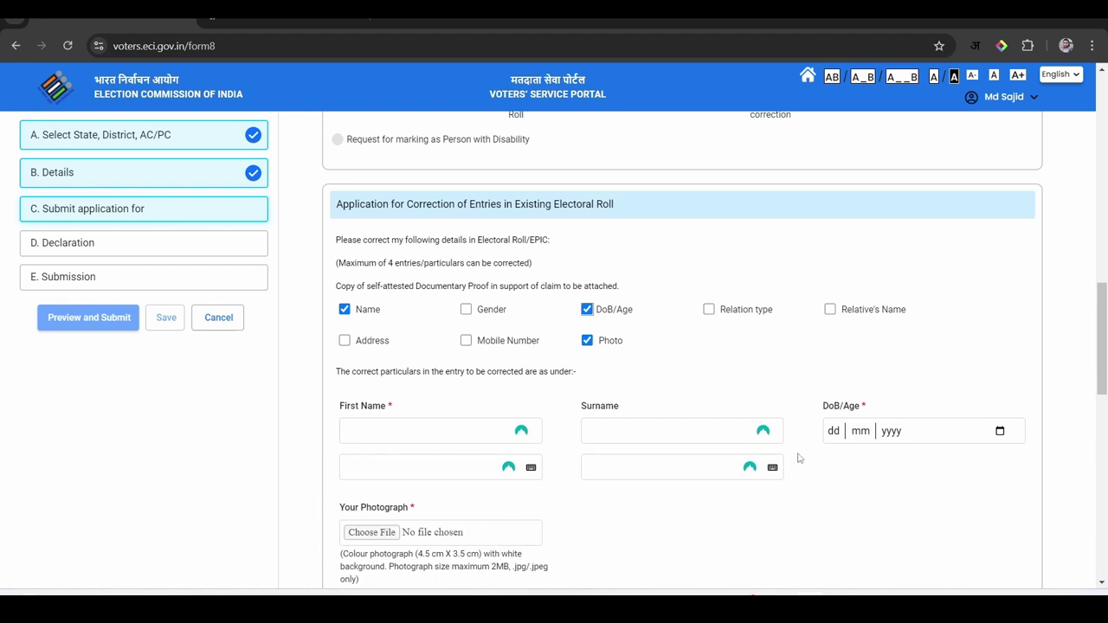
{"action": "left_click", "coordinate": [830, 310]}
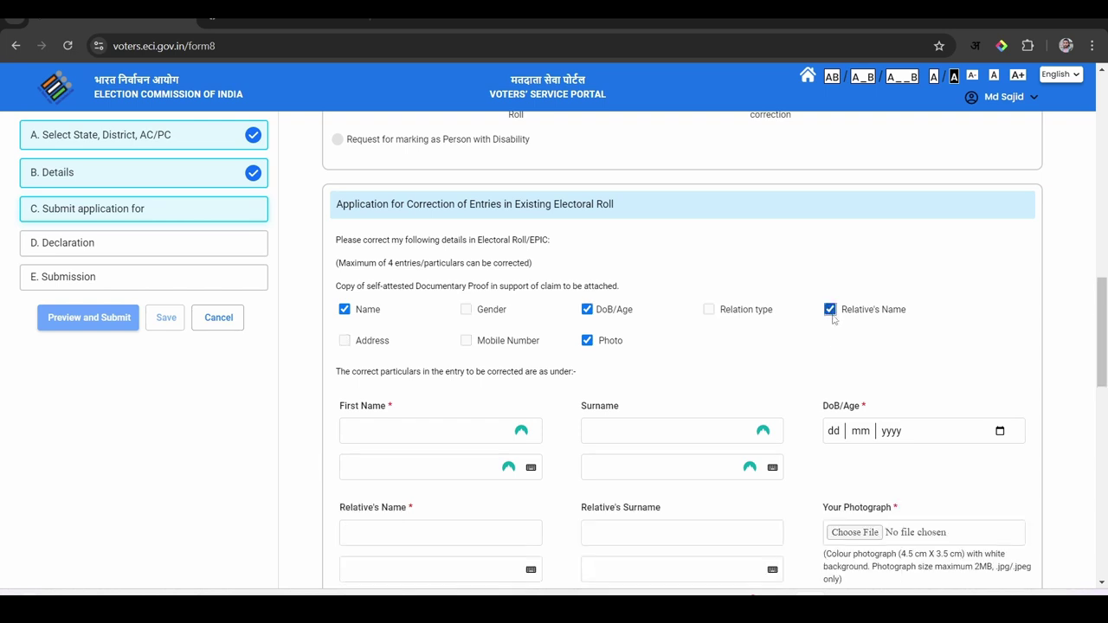
{"action": "scroll", "coordinate": [832, 318], "scroll_direction": "down", "scroll_amount": 1}
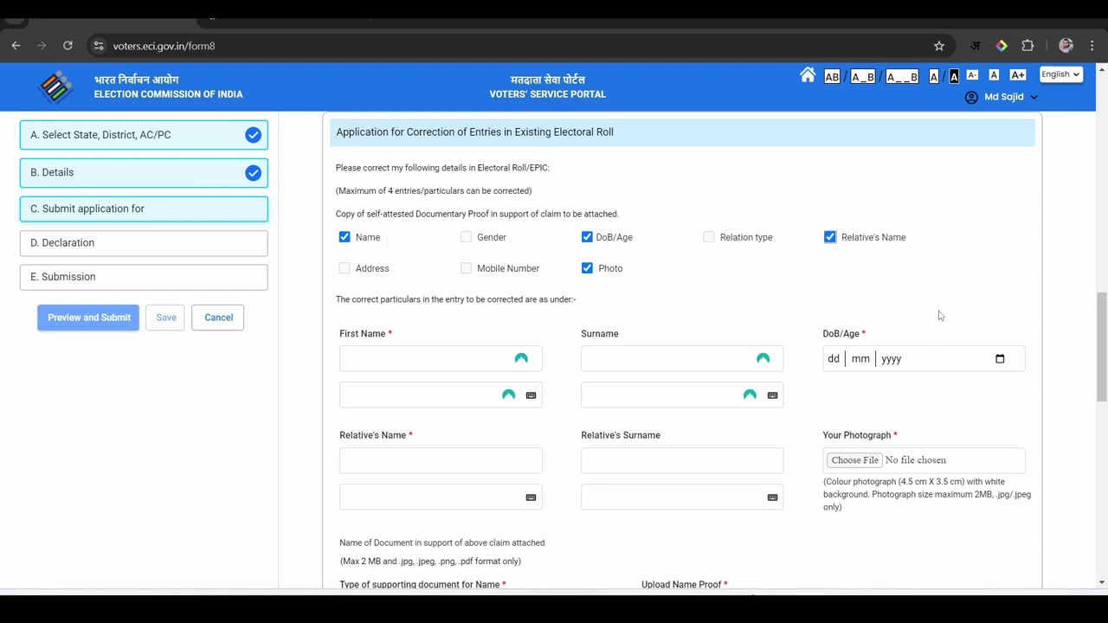
{"action": "left_click", "coordinate": [586, 237]}
{"action": "left_click", "coordinate": [587, 269]}
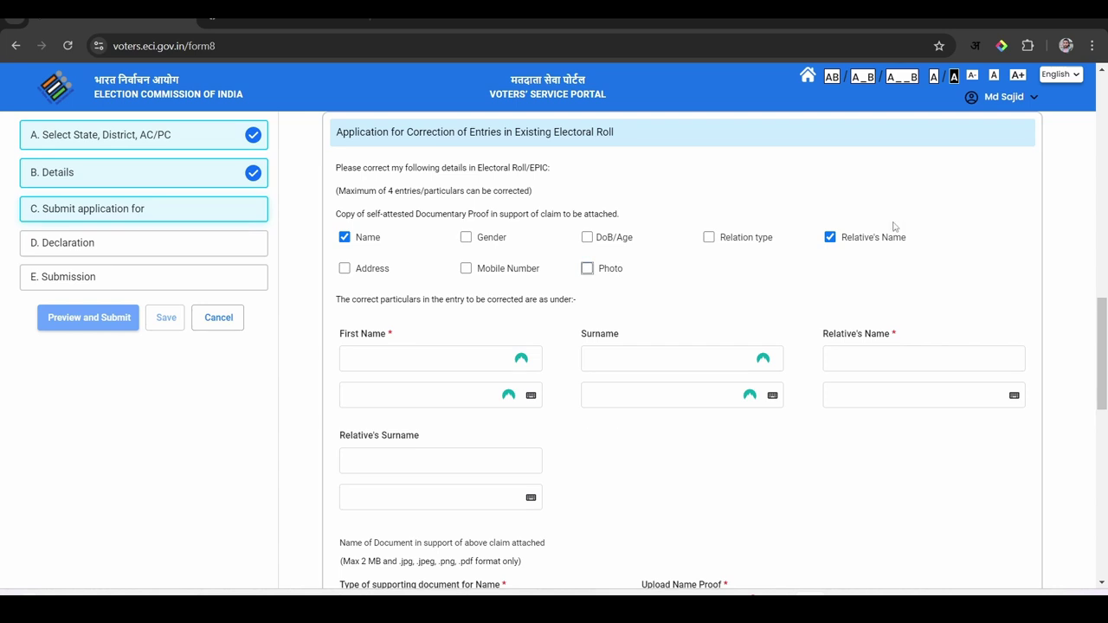
{"action": "left_click", "coordinate": [829, 237]}
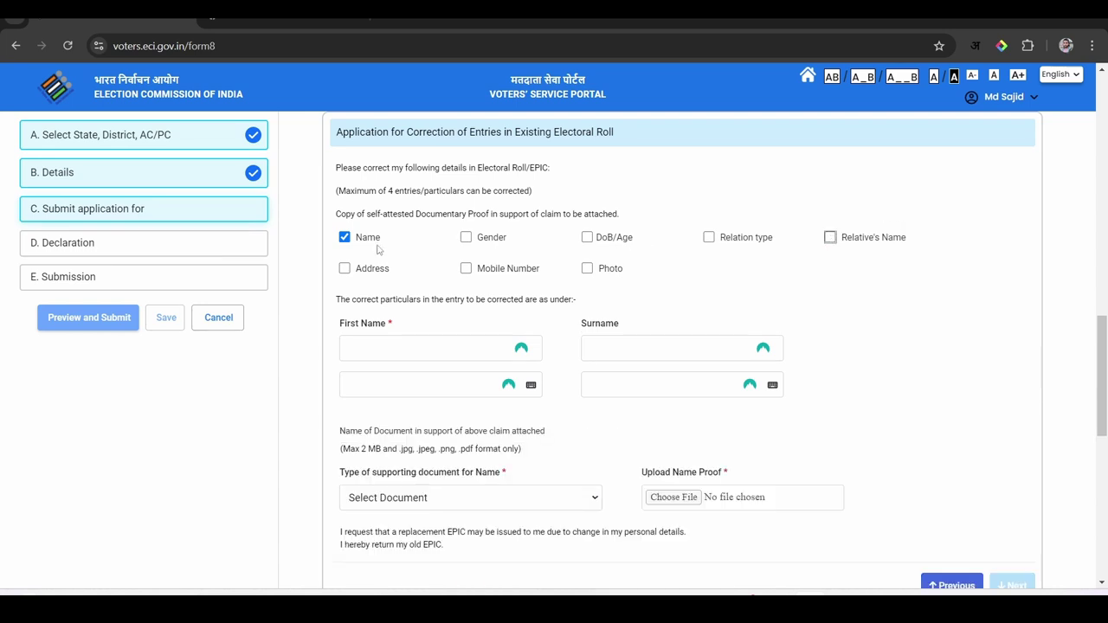
{"action": "left_click", "coordinate": [344, 237]}
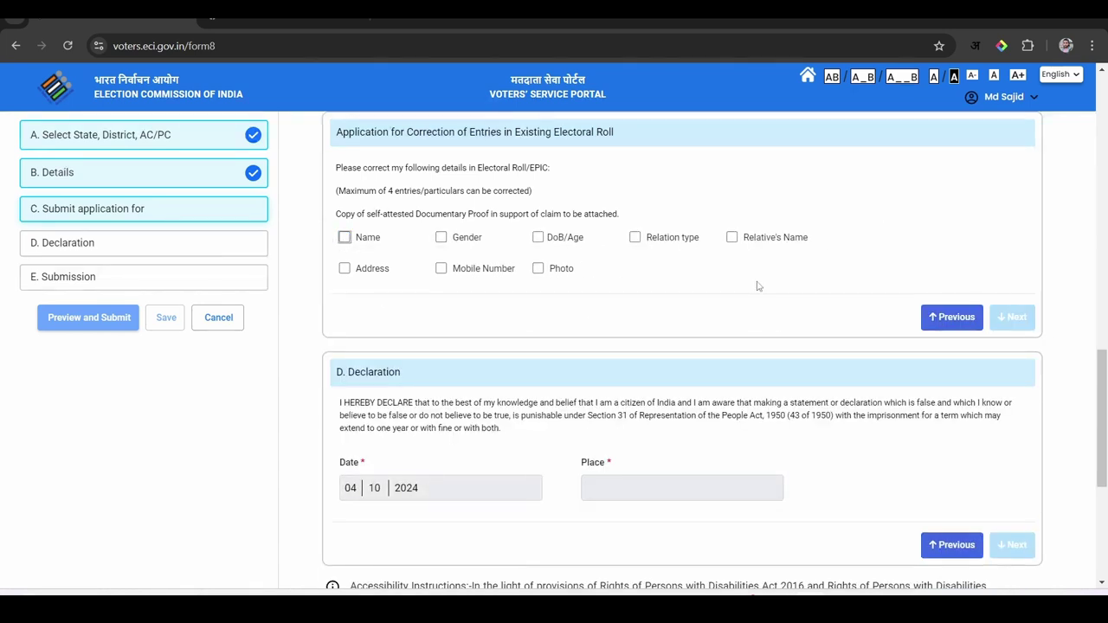
{"action": "left_click", "coordinate": [537, 269]}
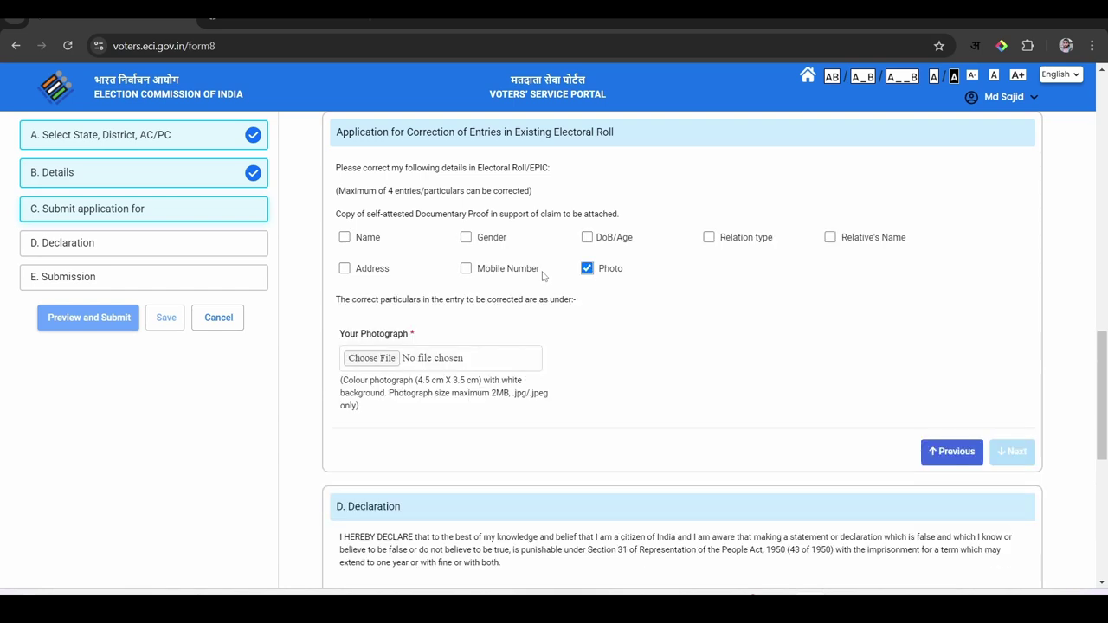
Also tick Mobile Number and enter the new mobile number in the Mobile No. field
{"action": "left_click", "coordinate": [465, 269]}
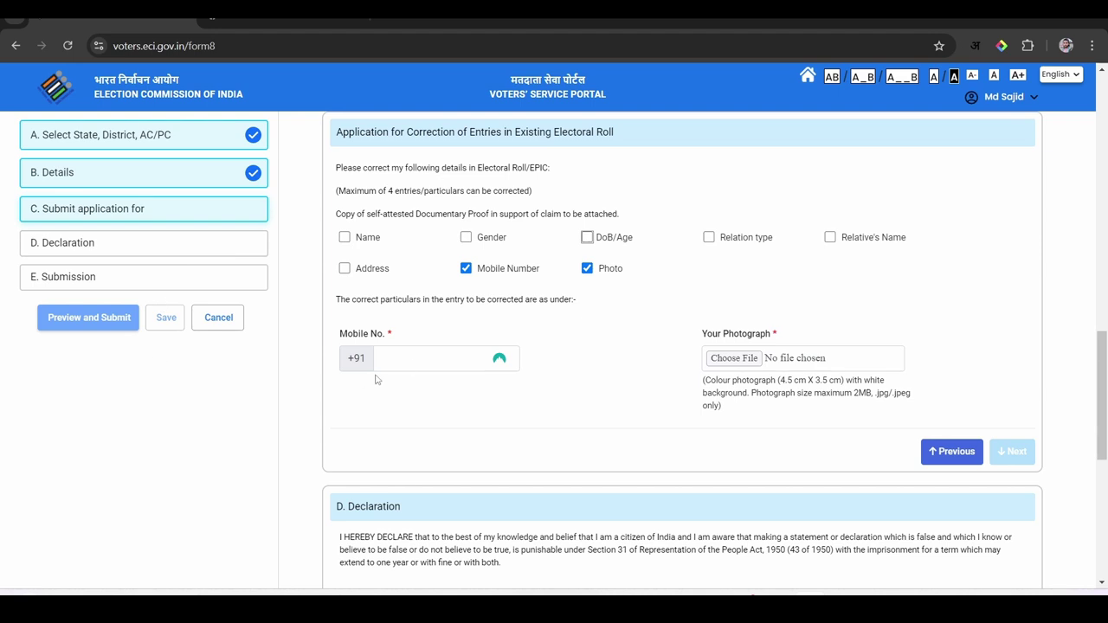
{"action": "left_click", "coordinate": [423, 357]}
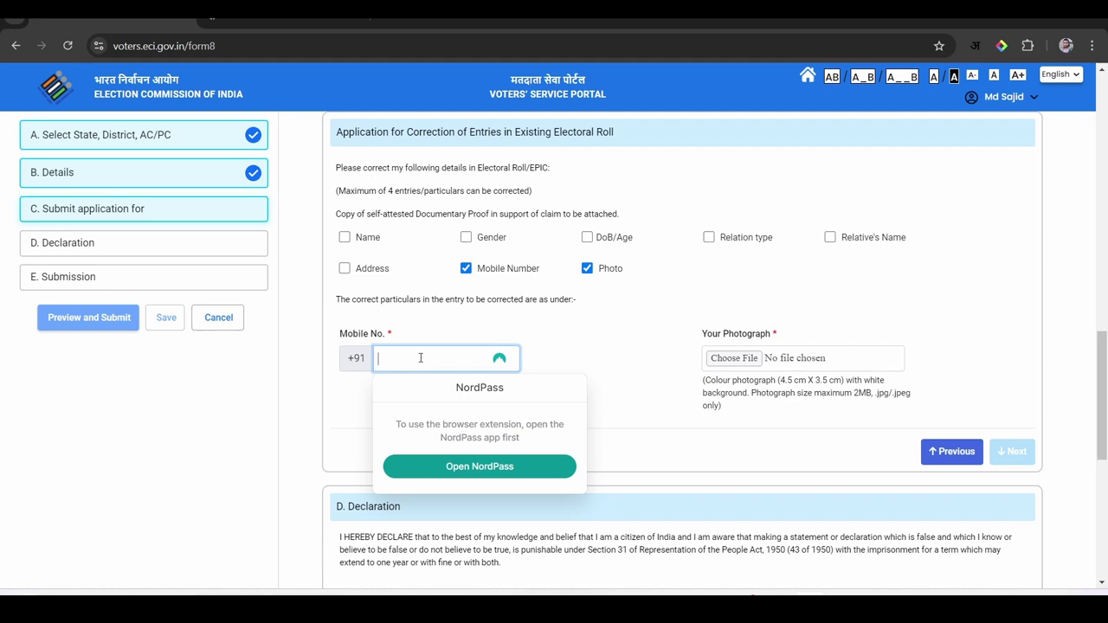
{"action": "type", "text": "9"}
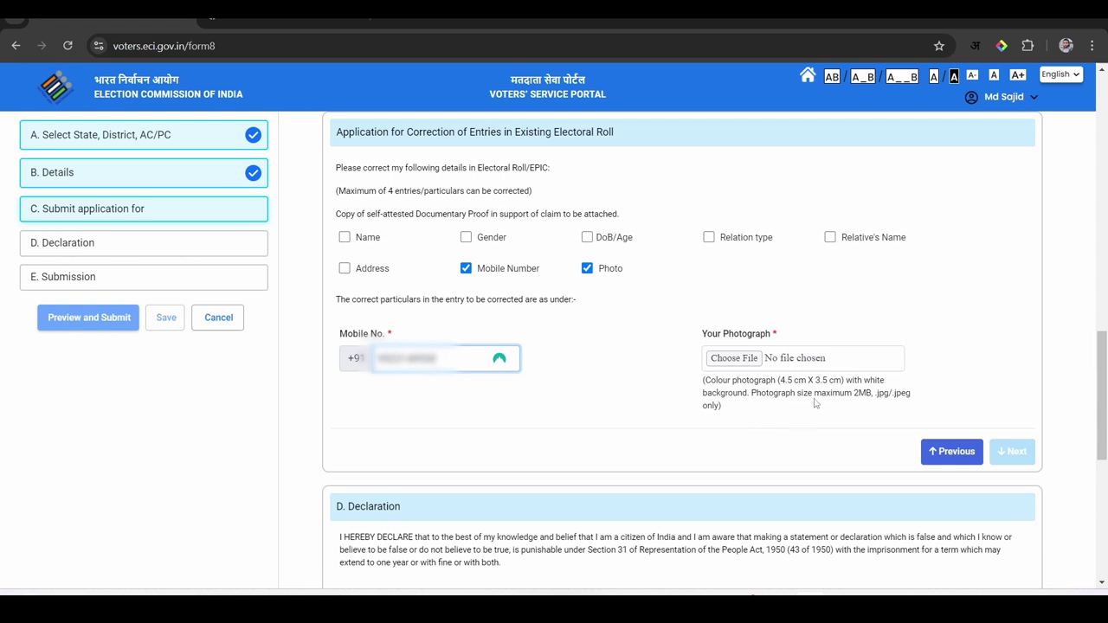
Upload the passport photo from E:\Photos, keeping the crop and accepting the face-detection confirmation
{"action": "left_click", "coordinate": [742, 359]}
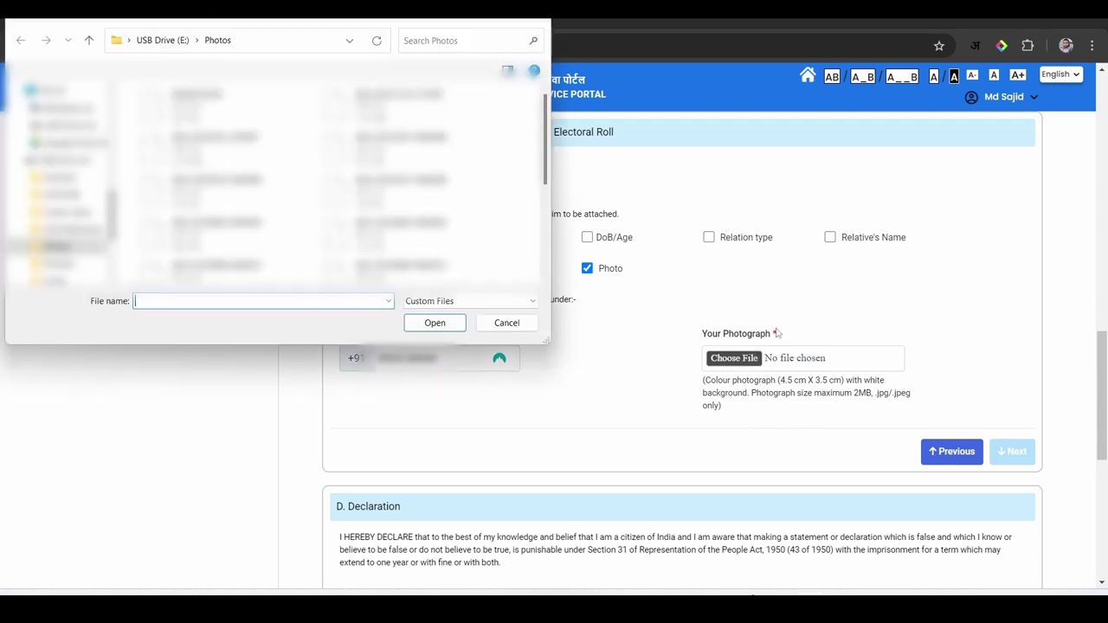
{"action": "scroll", "coordinate": [225, 186], "scroll_direction": "down", "scroll_amount": 5}
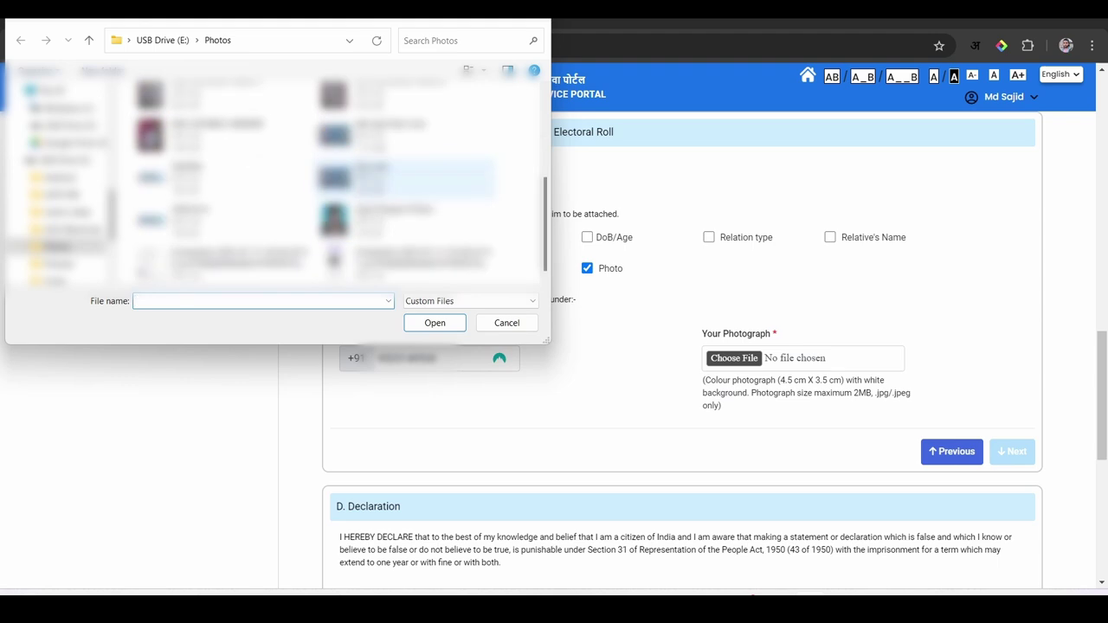
{"action": "scroll", "coordinate": [225, 186], "scroll_direction": "up", "scroll_amount": 5}
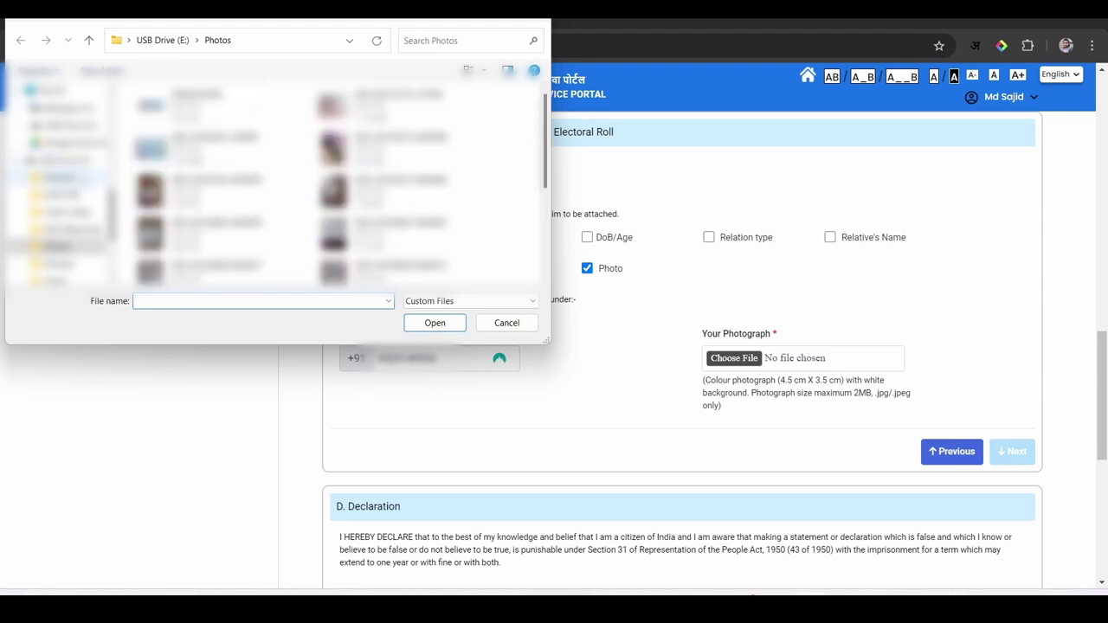
{"action": "scroll", "coordinate": [57, 186], "scroll_direction": "down", "scroll_amount": 3}
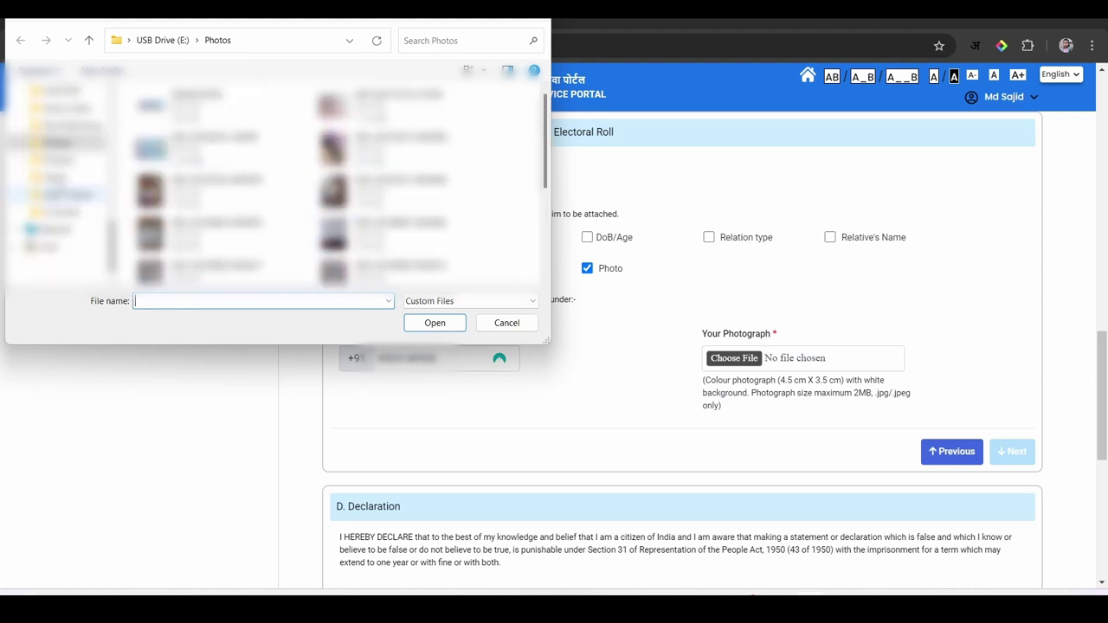
{"action": "left_click", "coordinate": [58, 160]}
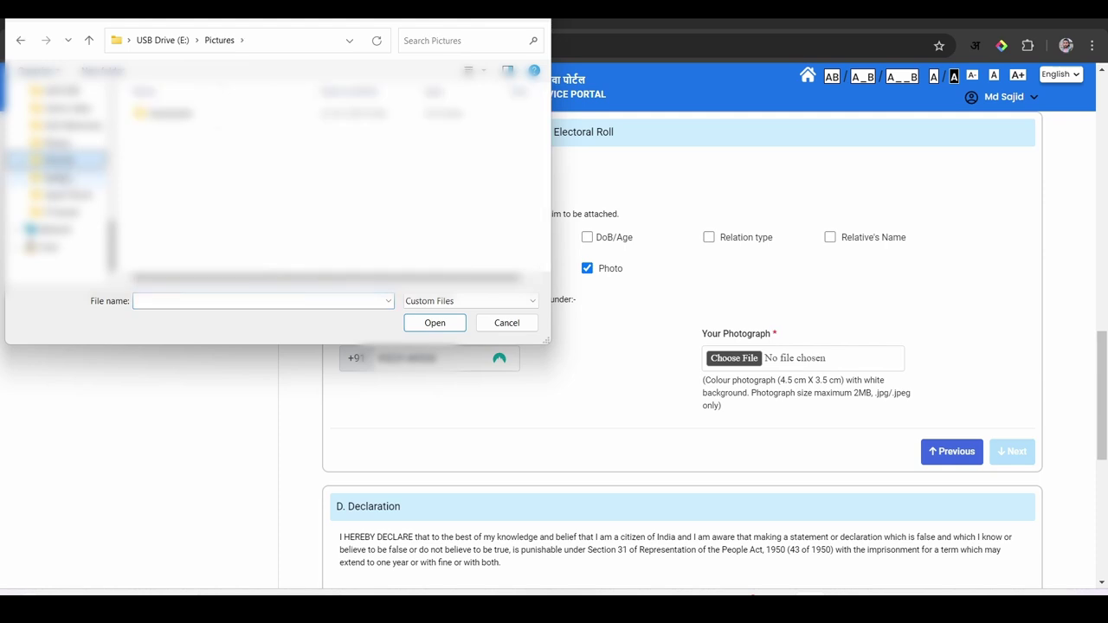
{"action": "left_click", "coordinate": [73, 175]}
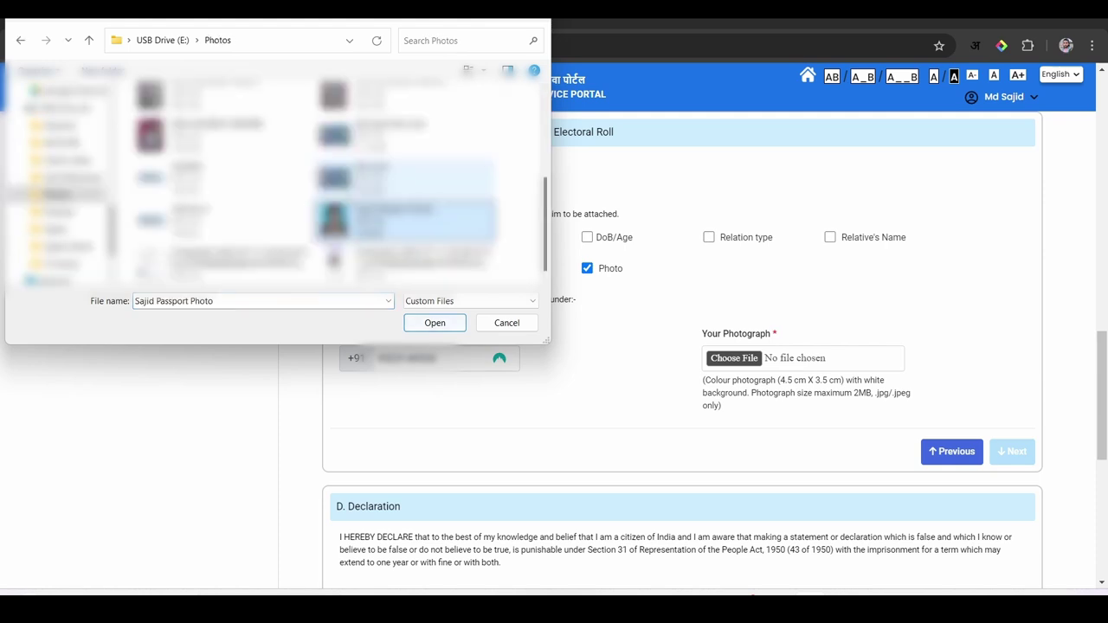
{"action": "left_click", "coordinate": [450, 330]}
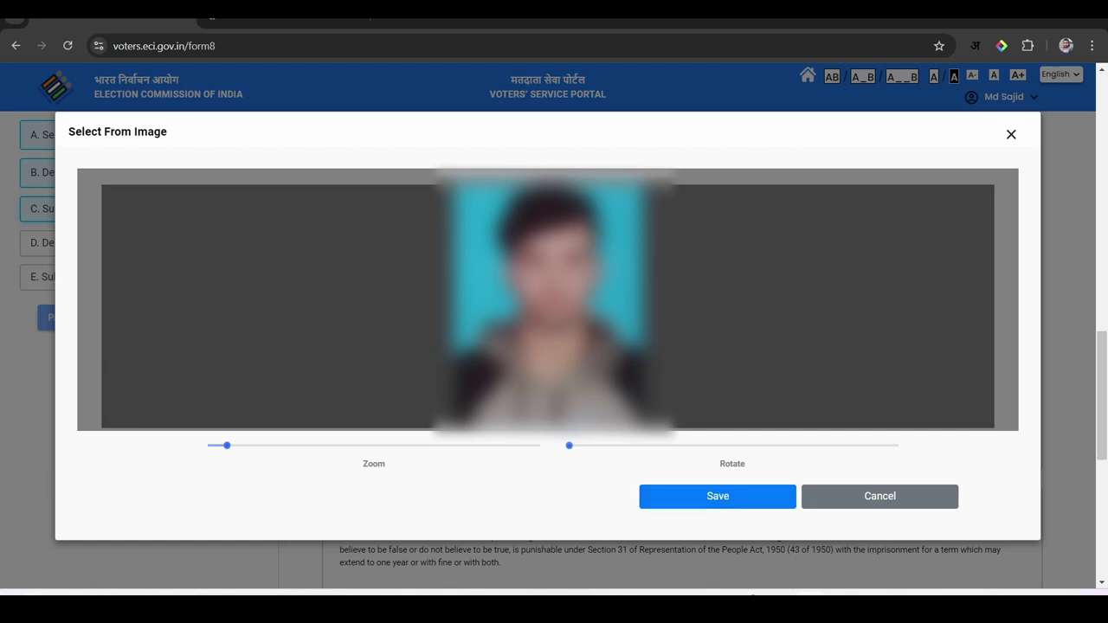
{"action": "left_click", "coordinate": [727, 497]}
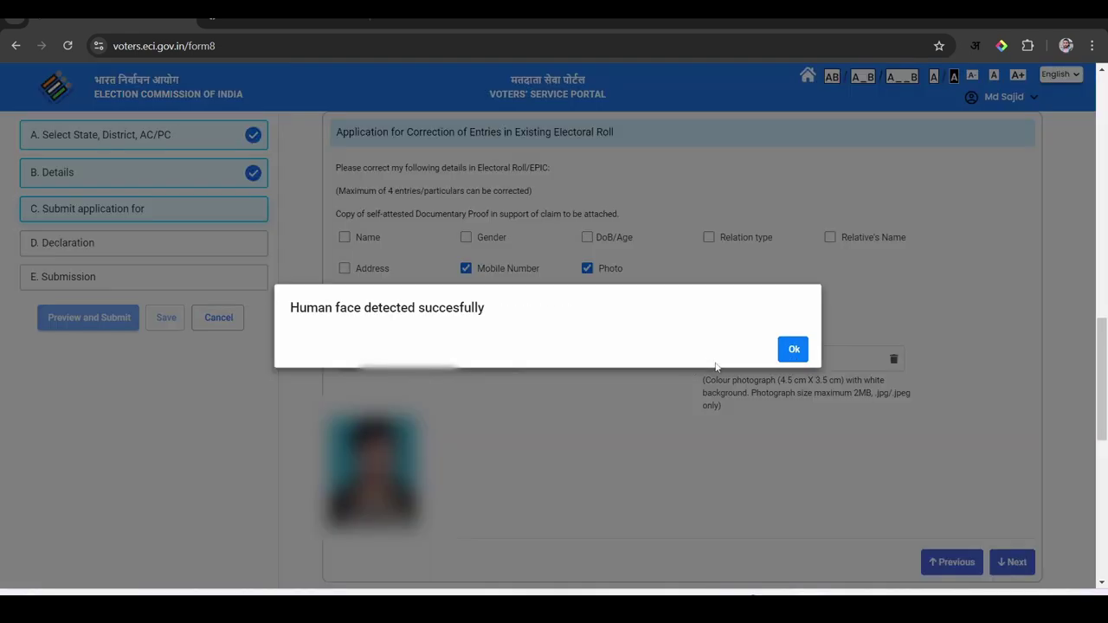
{"action": "left_click", "coordinate": [804, 351]}
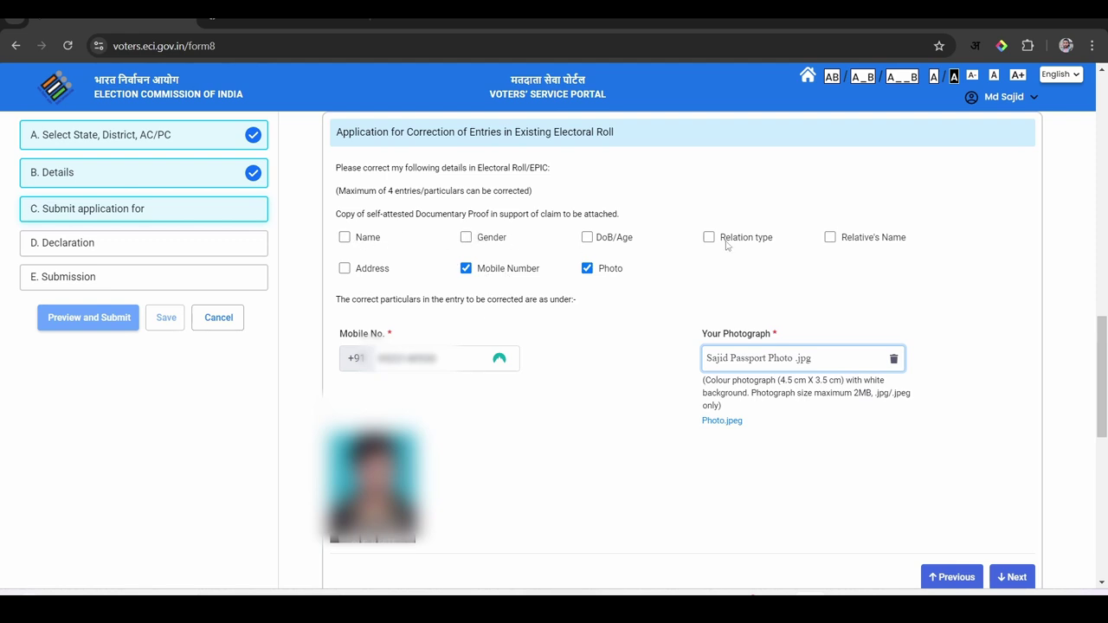
Tick DoB/Age for correction and pick 10 June 1998 as the date of birth
{"action": "left_click", "coordinate": [587, 238]}
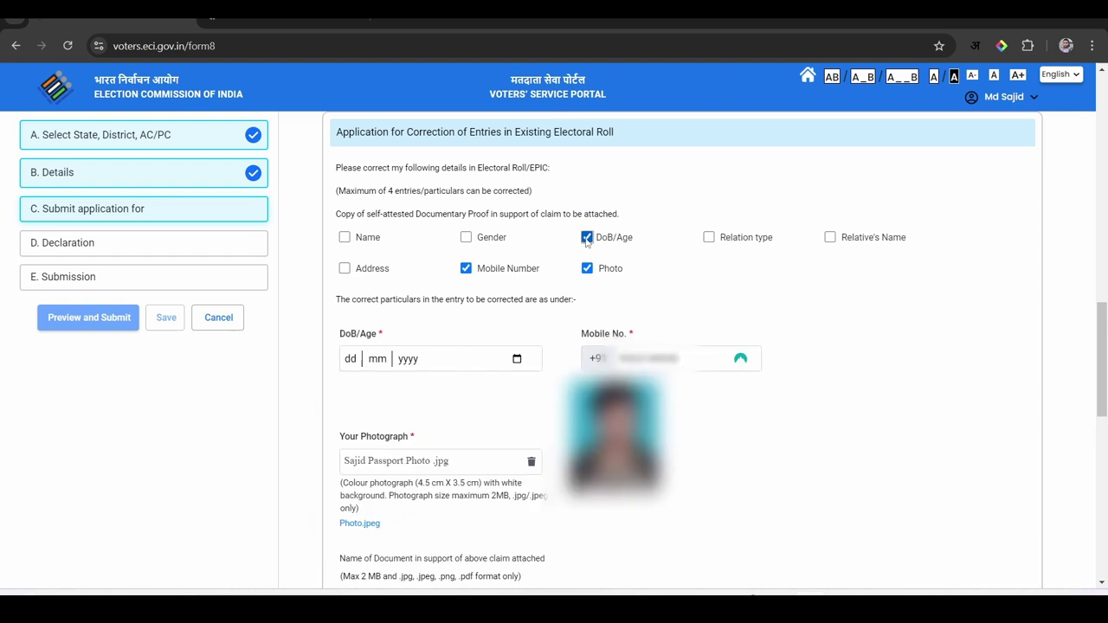
{"action": "left_click", "coordinate": [517, 360]}
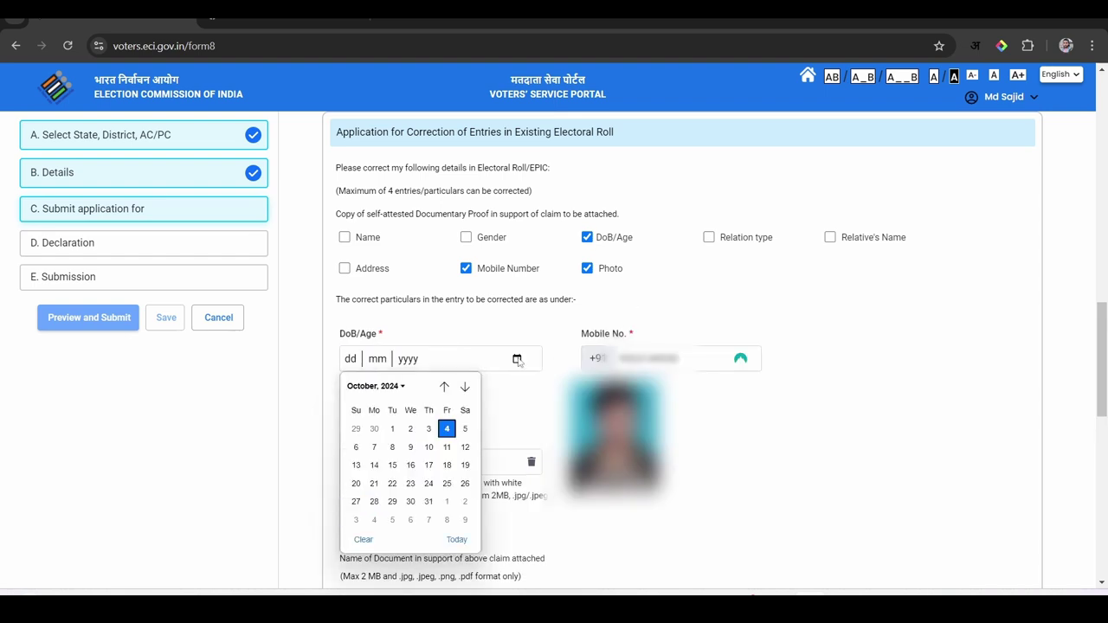
{"action": "left_click", "coordinate": [383, 387]}
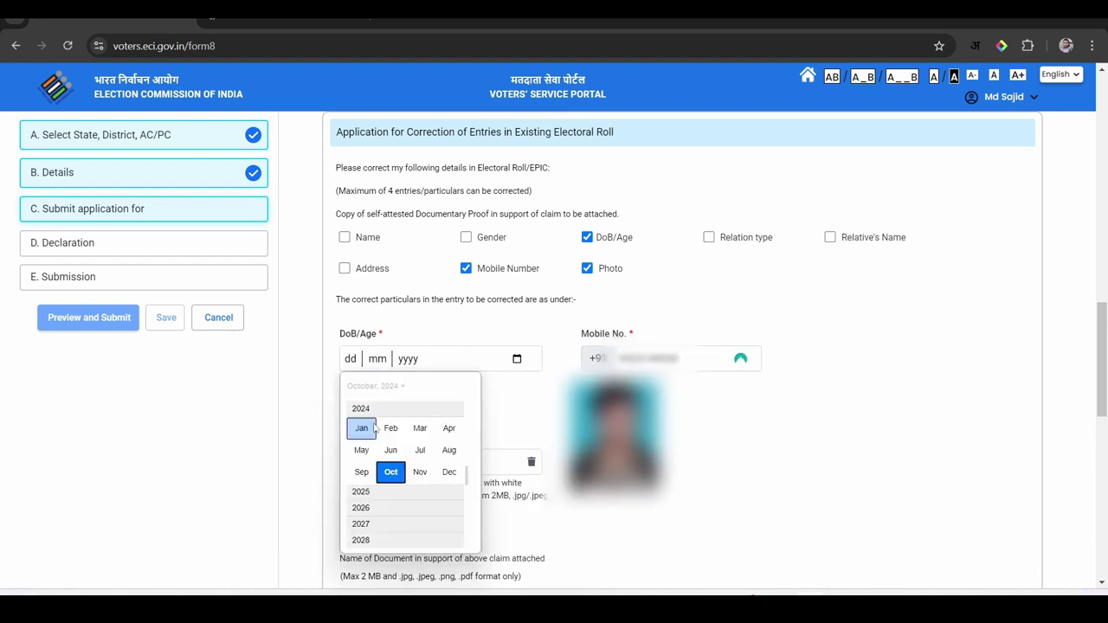
{"action": "scroll", "coordinate": [407, 428], "scroll_direction": "up", "scroll_amount": 5}
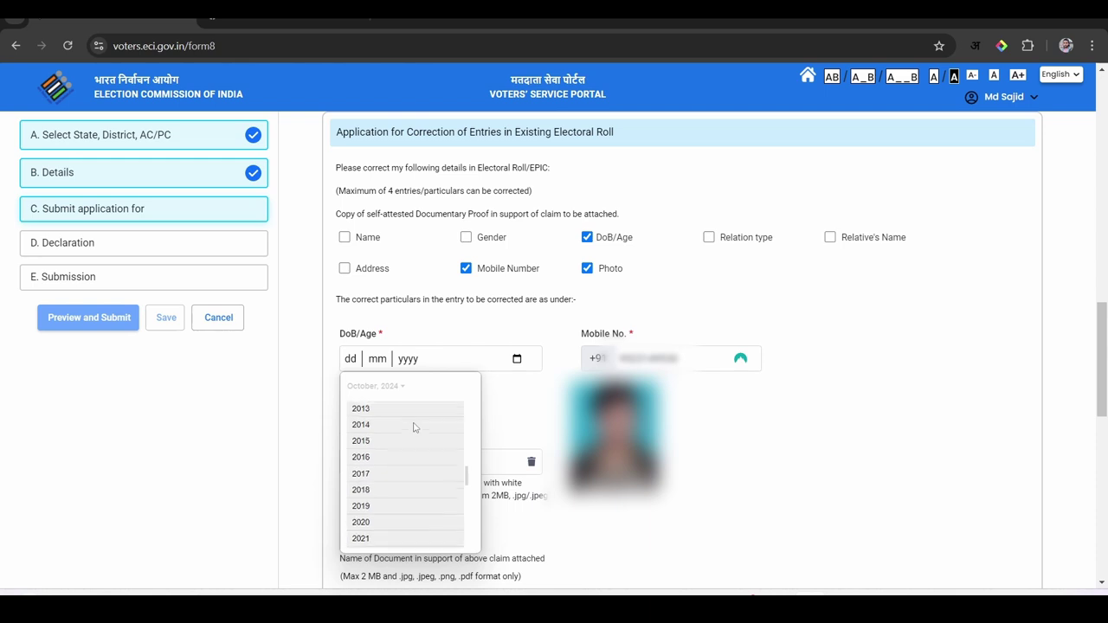
{"action": "scroll", "coordinate": [413, 428], "scroll_direction": "up", "scroll_amount": 8}
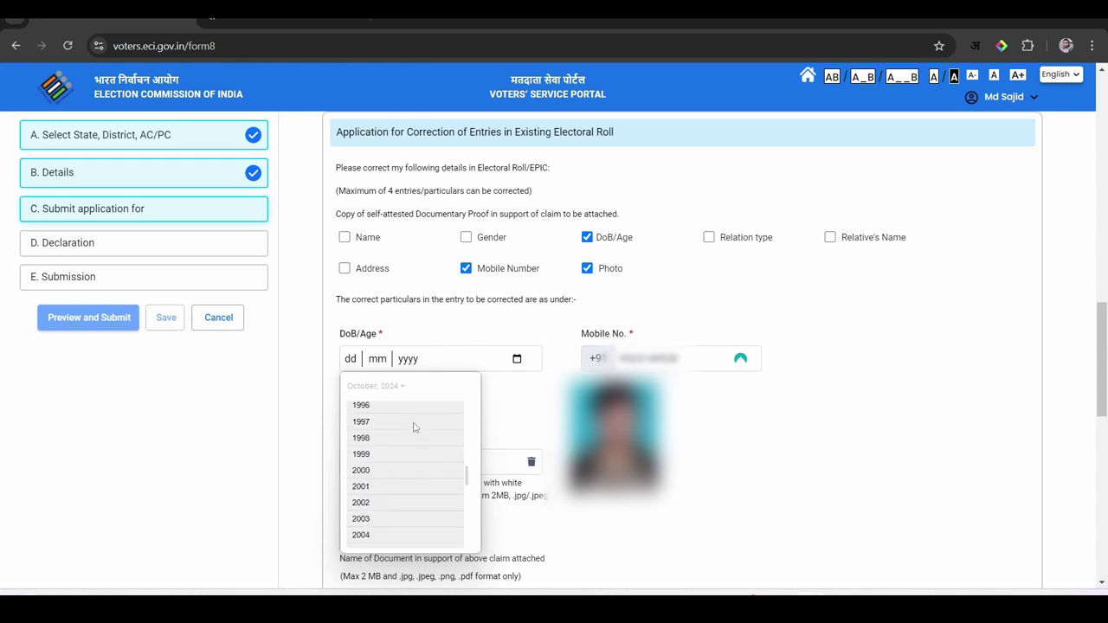
{"action": "left_click", "coordinate": [382, 447]}
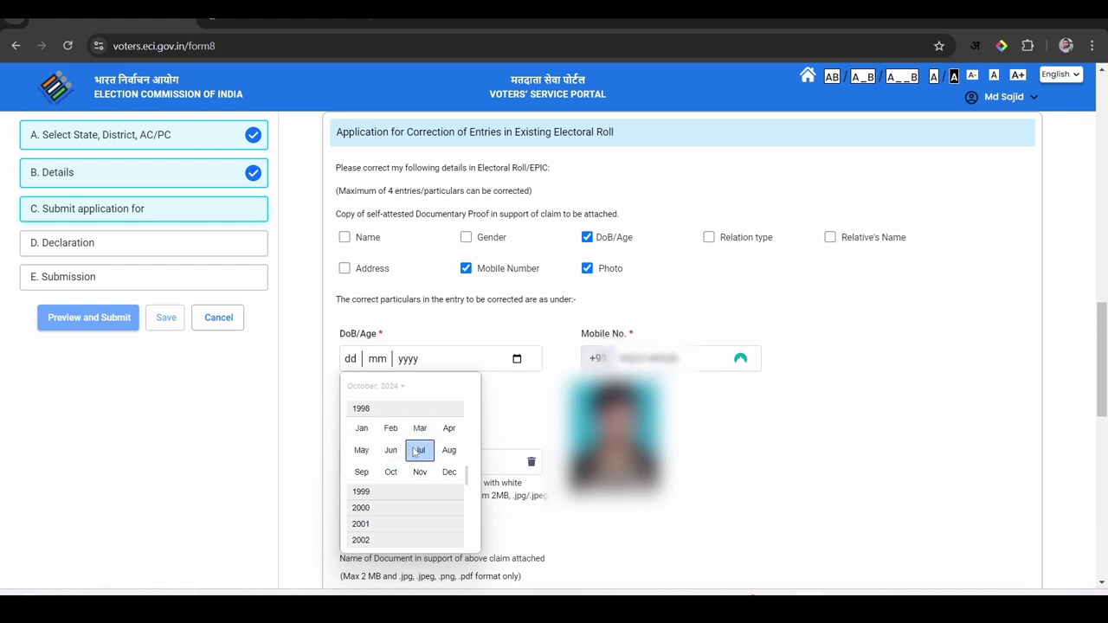
{"action": "left_click", "coordinate": [390, 450]}
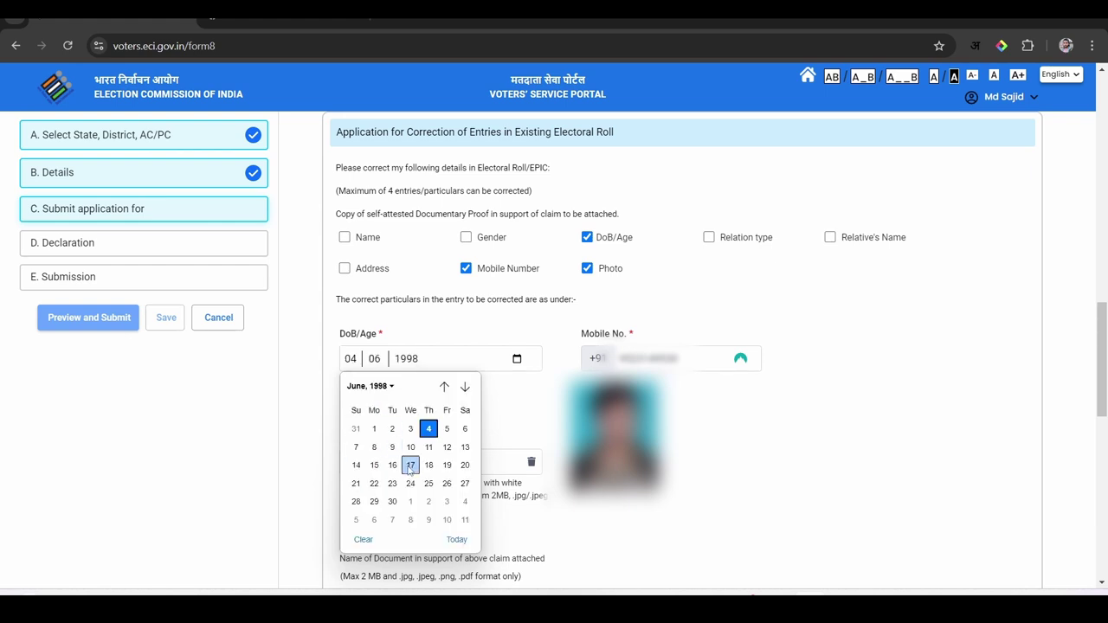
{"action": "left_click", "coordinate": [412, 448]}
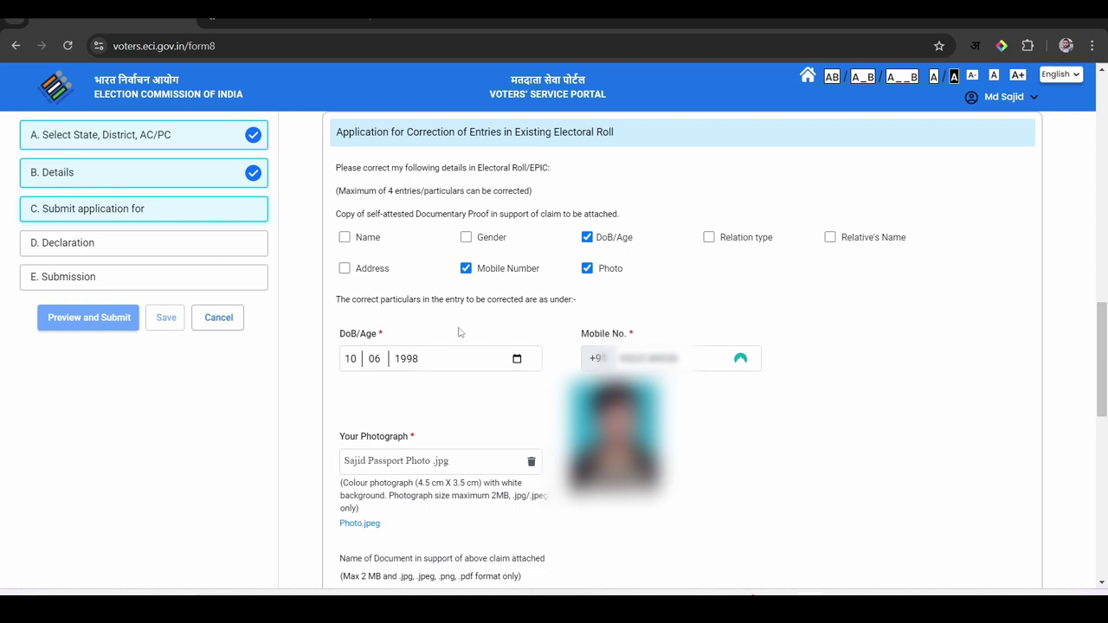
Select Aadhaar Card as the DoB/Age supporting document type
{"action": "scroll", "coordinate": [973, 370], "scroll_direction": "down", "scroll_amount": 4}
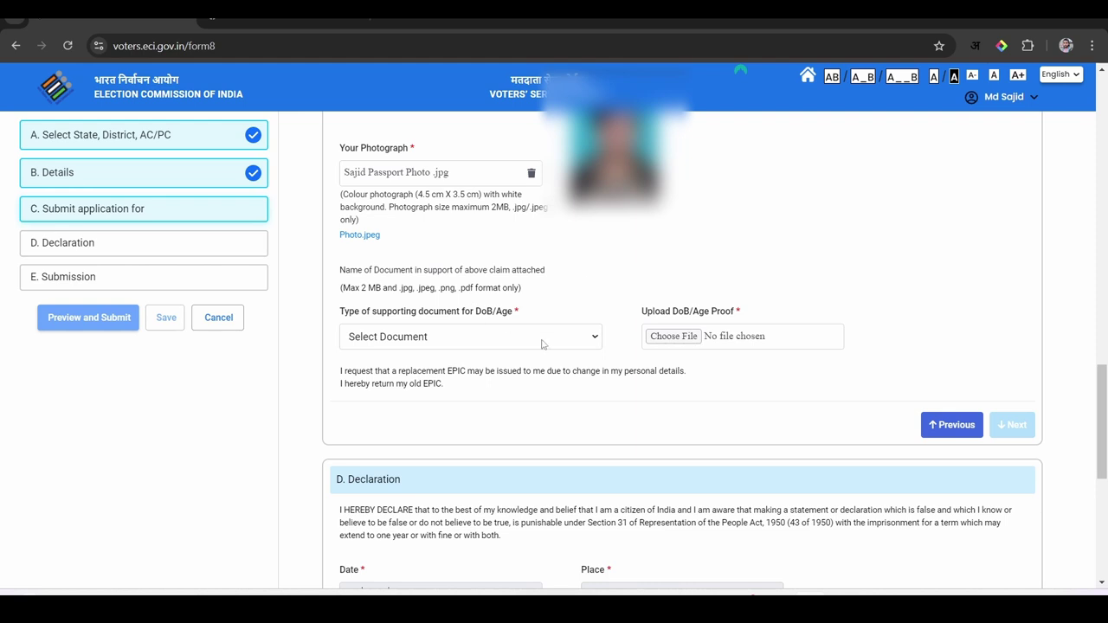
{"action": "left_click", "coordinate": [588, 340]}
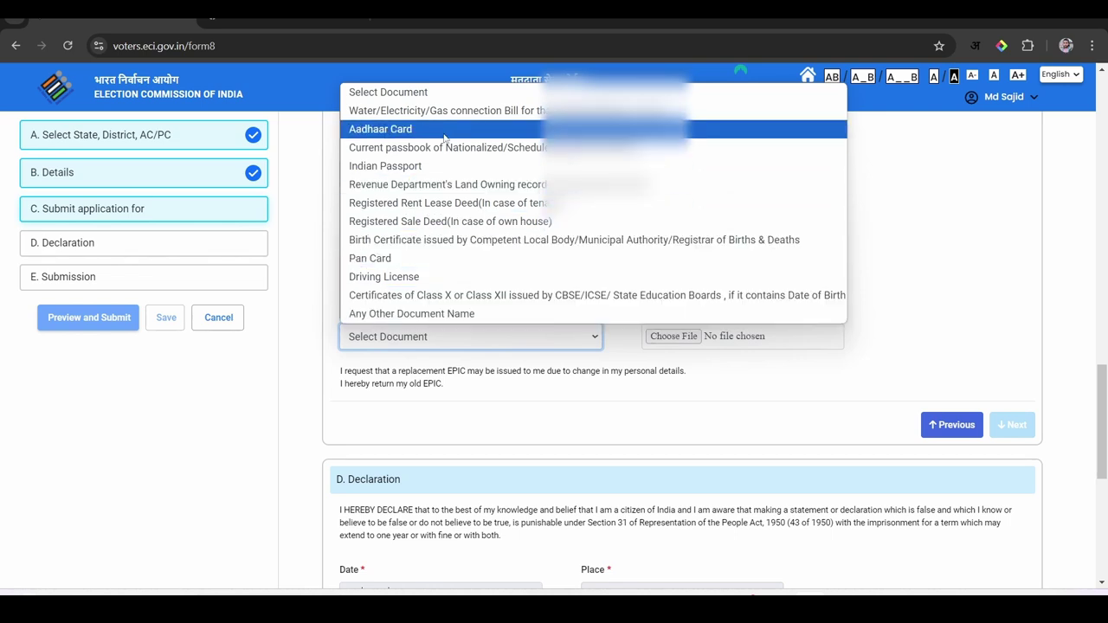
{"action": "left_click", "coordinate": [414, 130]}
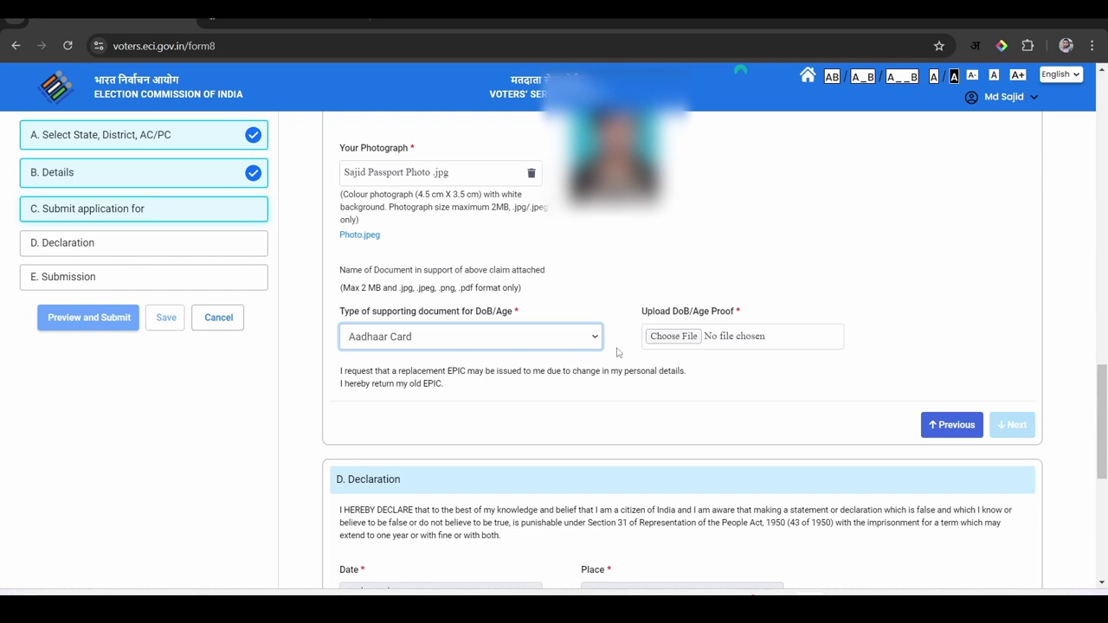
Attach the Aadhaar image from the Photos folder as DoB proof
{"action": "left_click", "coordinate": [688, 340]}
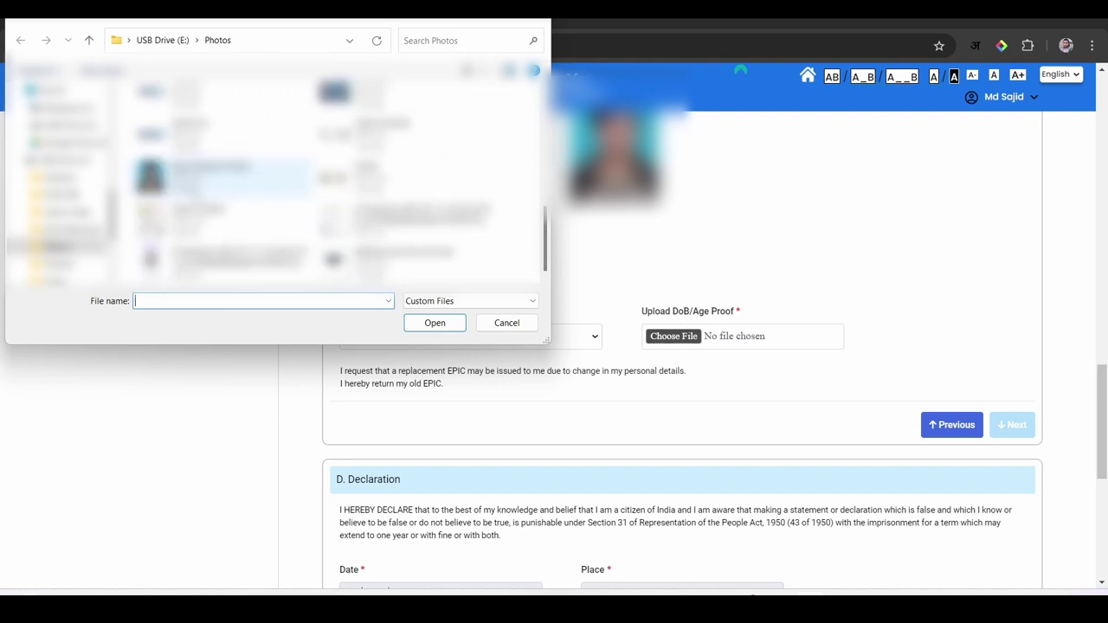
{"action": "left_click", "coordinate": [221, 216]}
{"action": "left_click", "coordinate": [433, 323]}
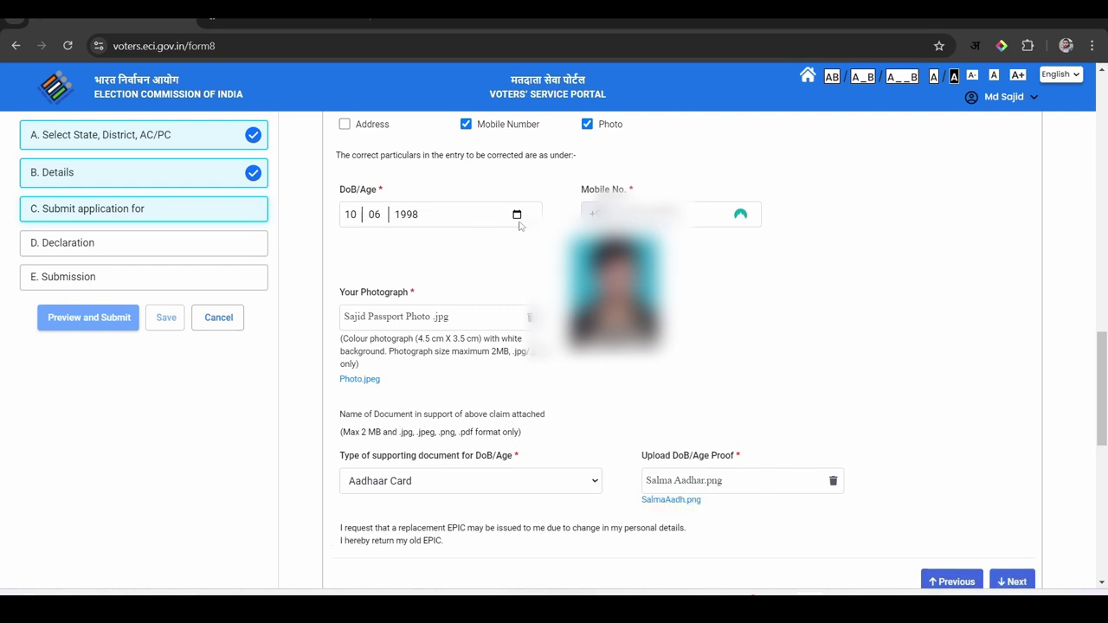
Untick DoB/Age, leaving Mobile Number and Photo as corrections, and continue to D. Declaration
{"action": "scroll", "coordinate": [871, 364], "scroll_direction": "up", "scroll_amount": 3}
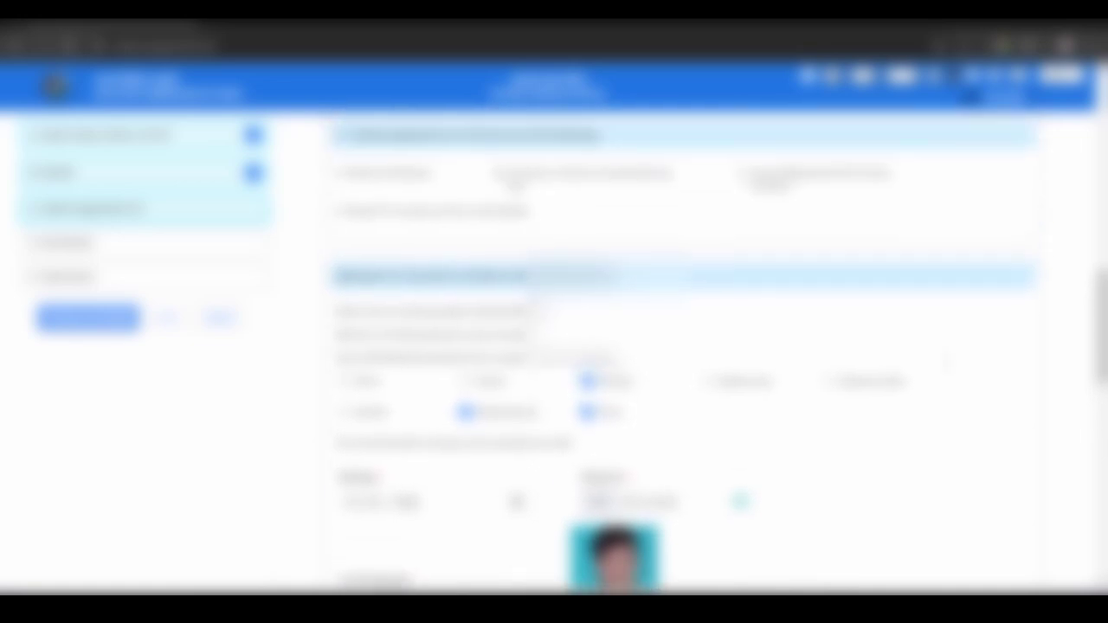
{"action": "left_click", "coordinate": [590, 383]}
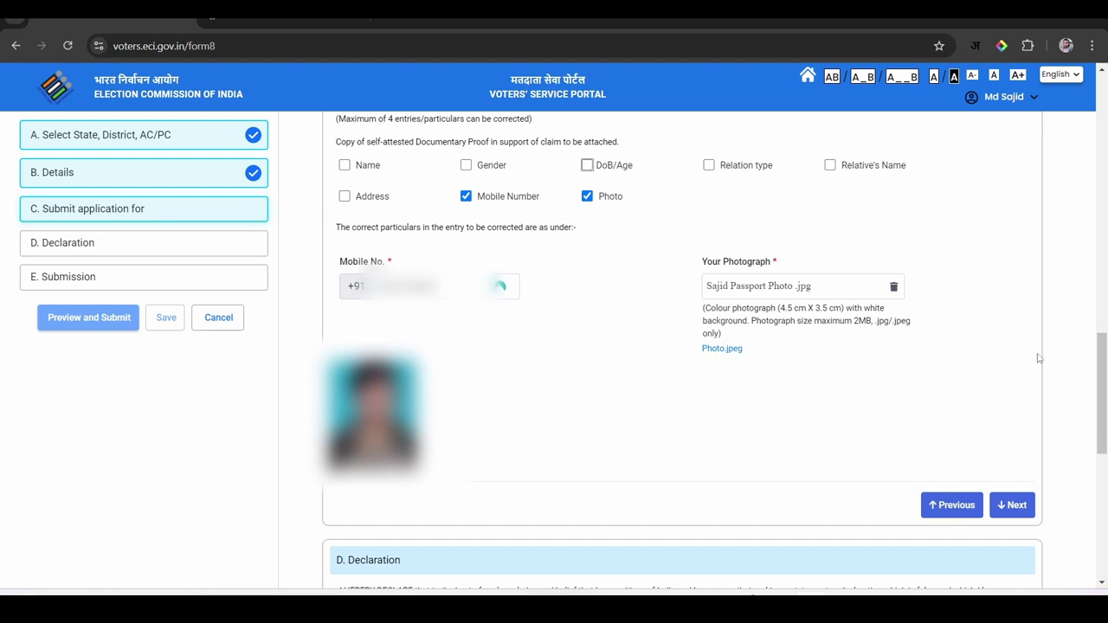
{"action": "left_click", "coordinate": [1014, 505]}
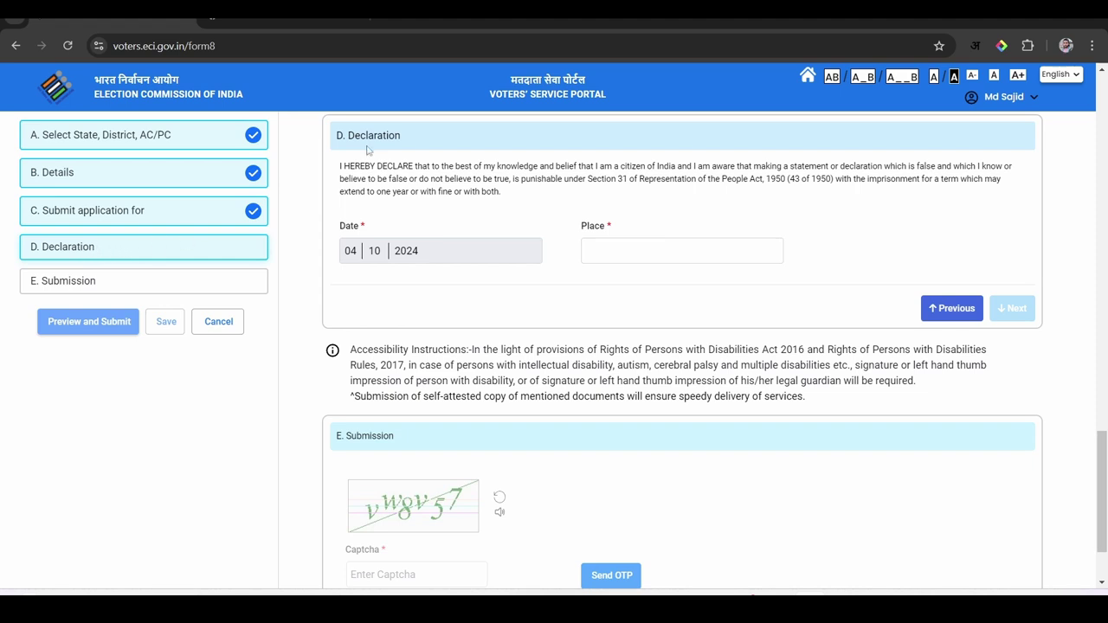
Enter DELHI as the place of declaration and continue to E. Submission
{"action": "left_click", "coordinate": [624, 250]}
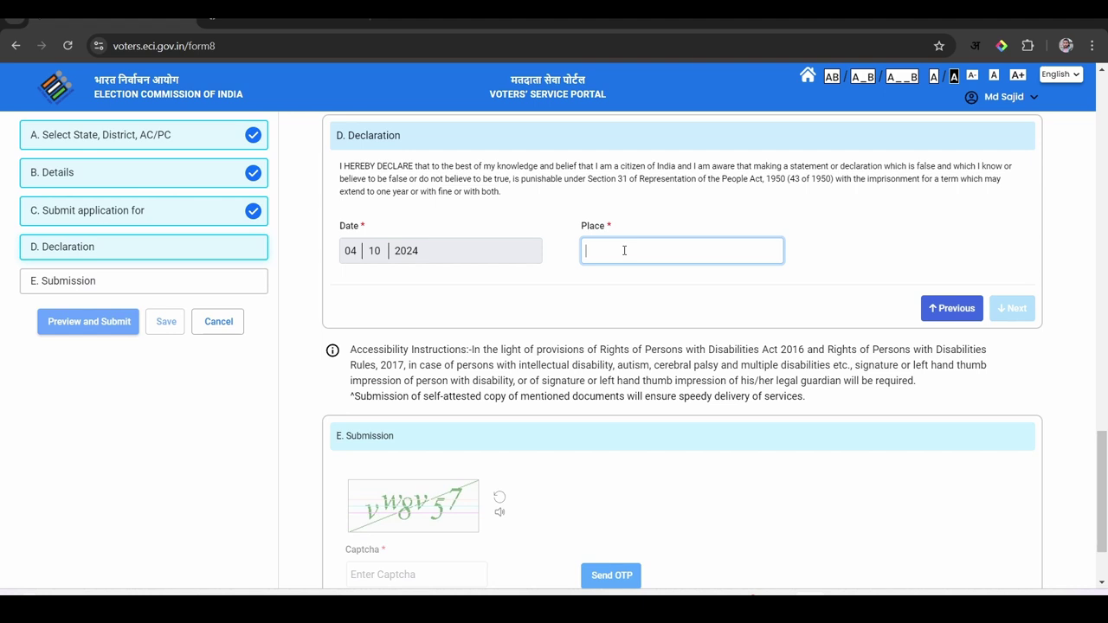
{"action": "type", "text": "DELHI"}
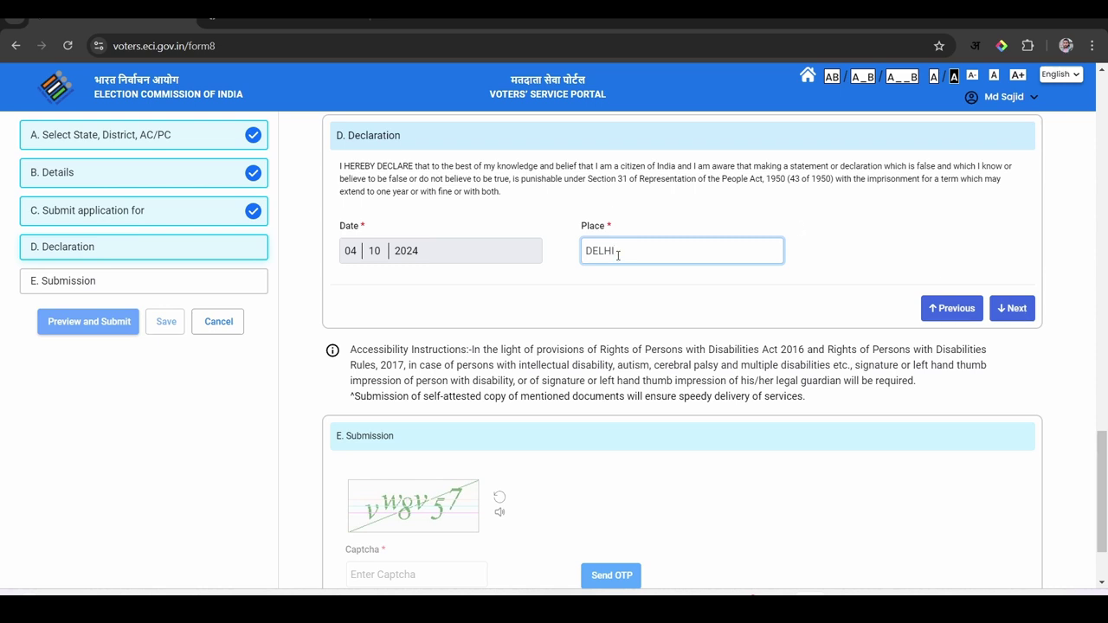
{"action": "left_click", "coordinate": [1014, 310]}
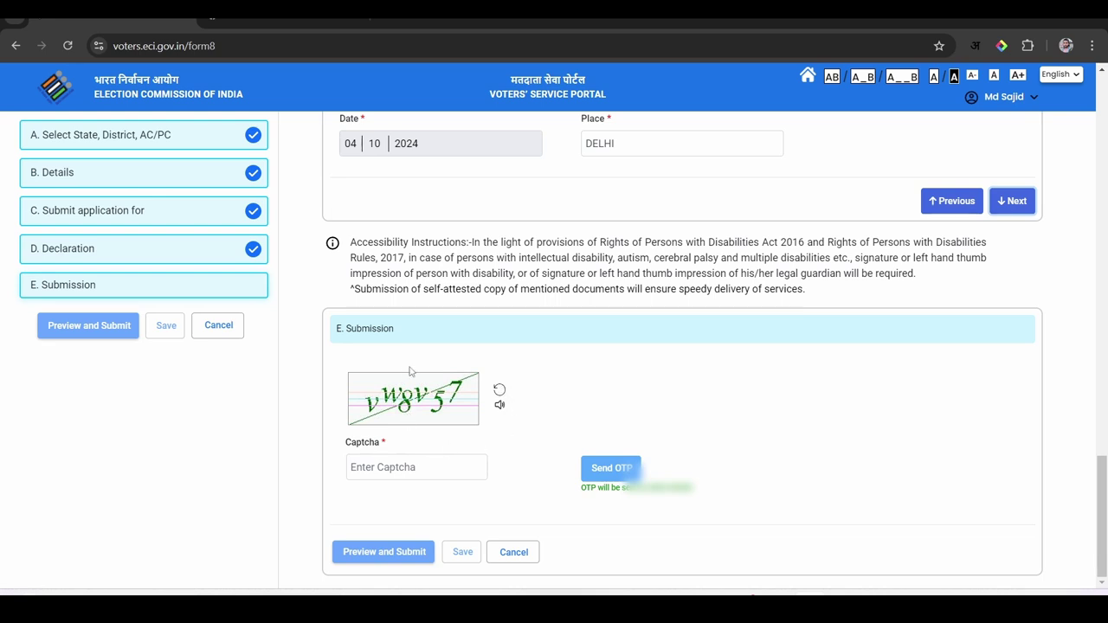
Refresh the captcha and enter the new captcha code
{"action": "left_click", "coordinate": [499, 390]}
{"action": "left_click", "coordinate": [412, 466]}
{"action": "type", "text": "q"}
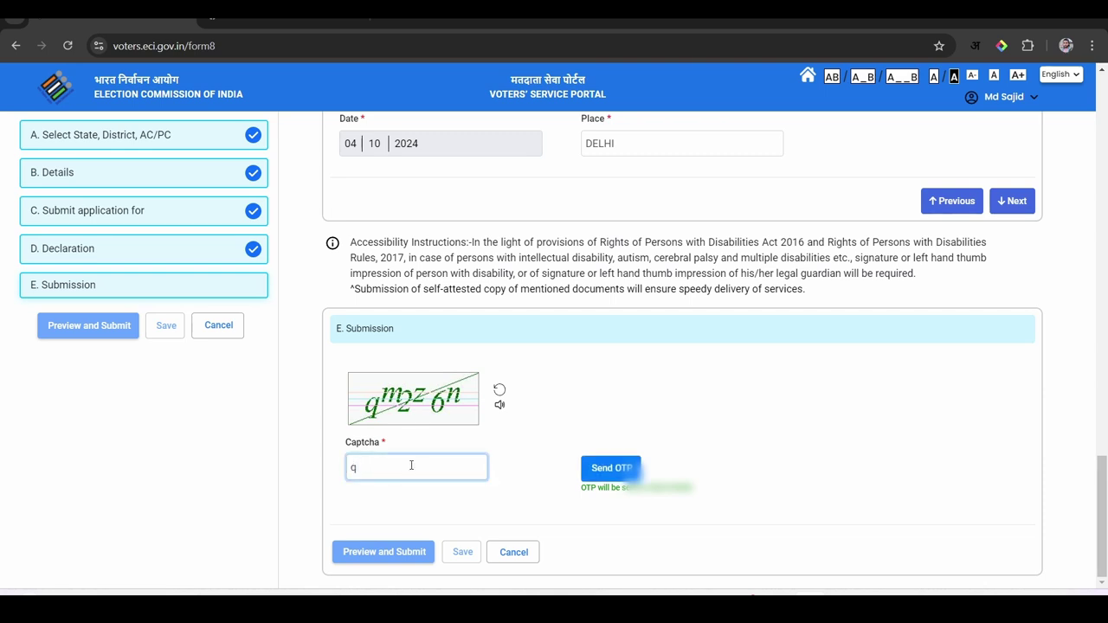
{"action": "type", "text": "m2z6n"}
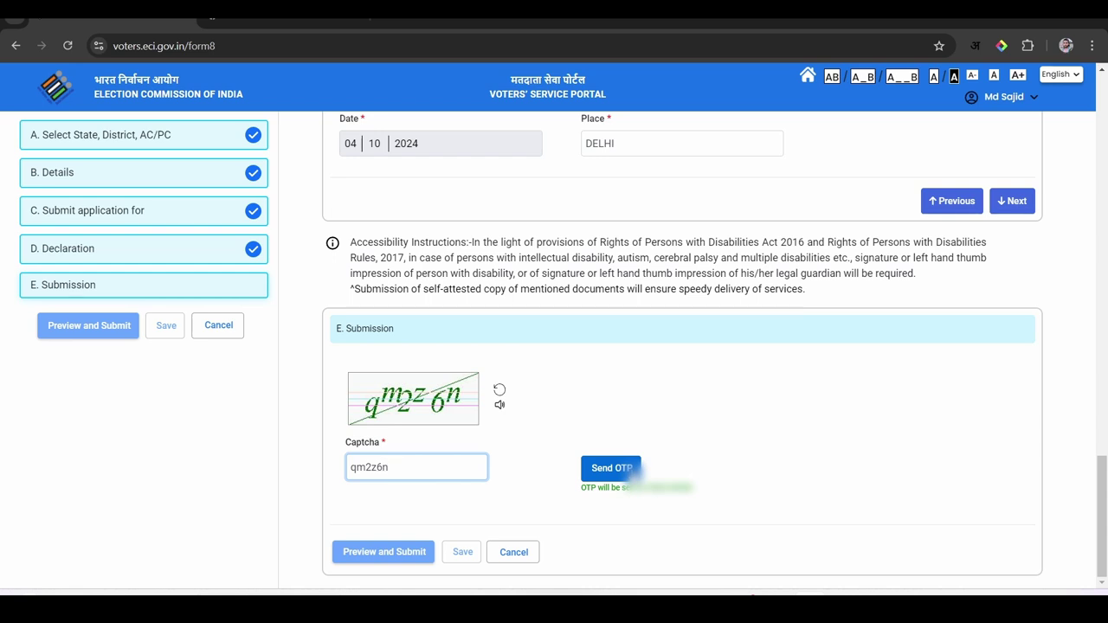
Request an OTP and enter the one-time password received
{"action": "left_click", "coordinate": [611, 474]}
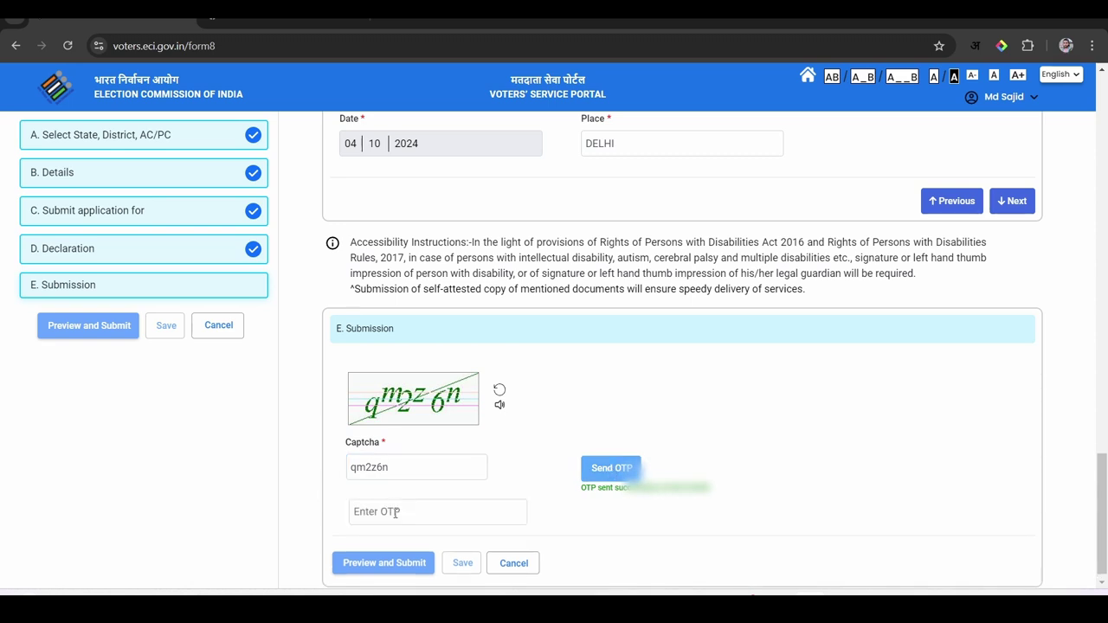
{"action": "left_click", "coordinate": [395, 513]}
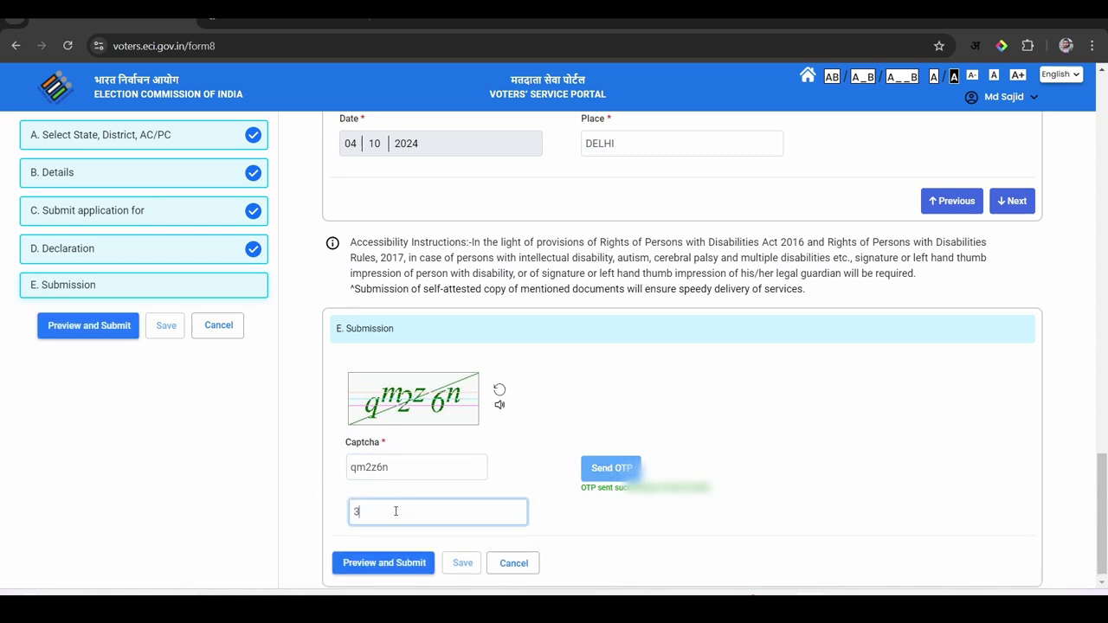
Review the Form 8 preview, then submit it and confirm Yes in the Are You Sure? dialog
{"action": "left_click", "coordinate": [392, 567]}
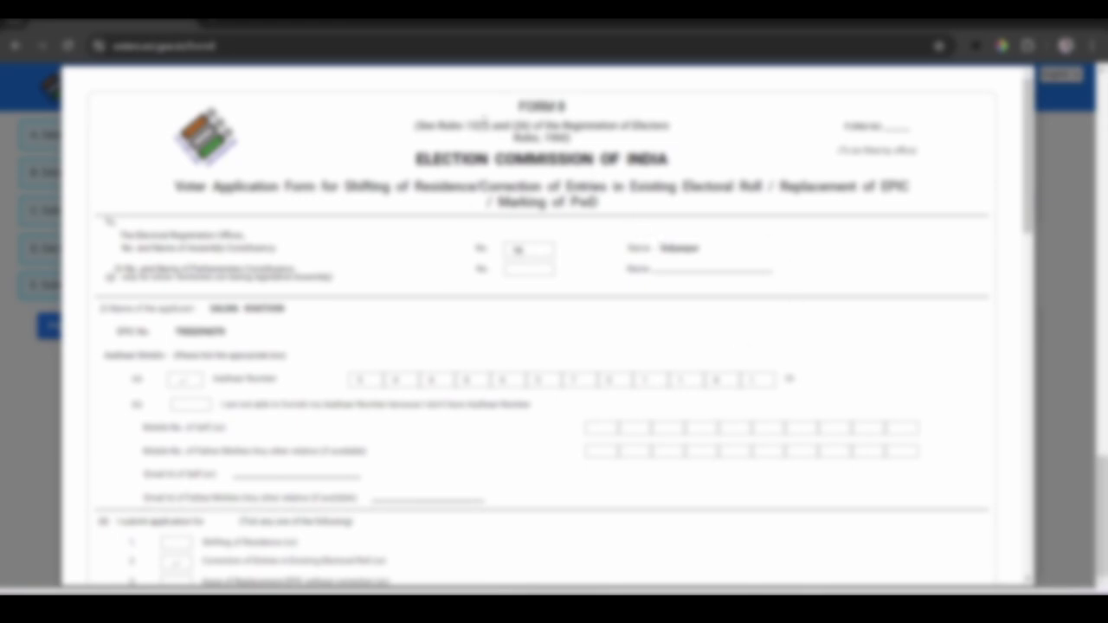
{"action": "scroll", "coordinate": [833, 208], "scroll_direction": "down", "scroll_amount": 5}
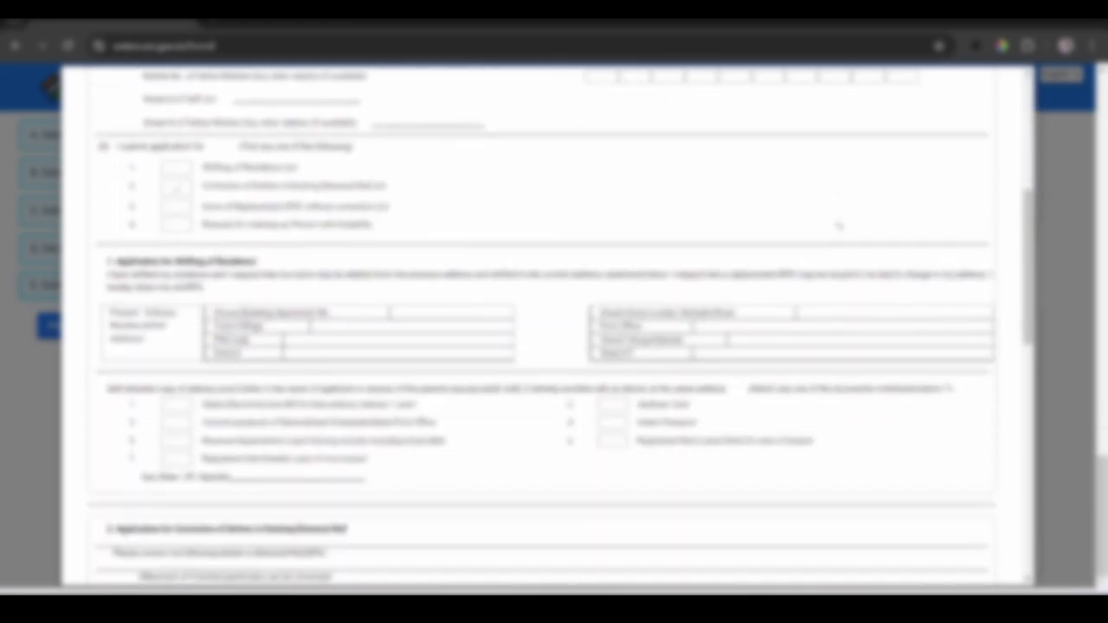
{"action": "scroll", "coordinate": [838, 224], "scroll_direction": "down", "scroll_amount": 2}
{"action": "scroll", "coordinate": [546, 329], "scroll_direction": "down", "scroll_amount": 4}
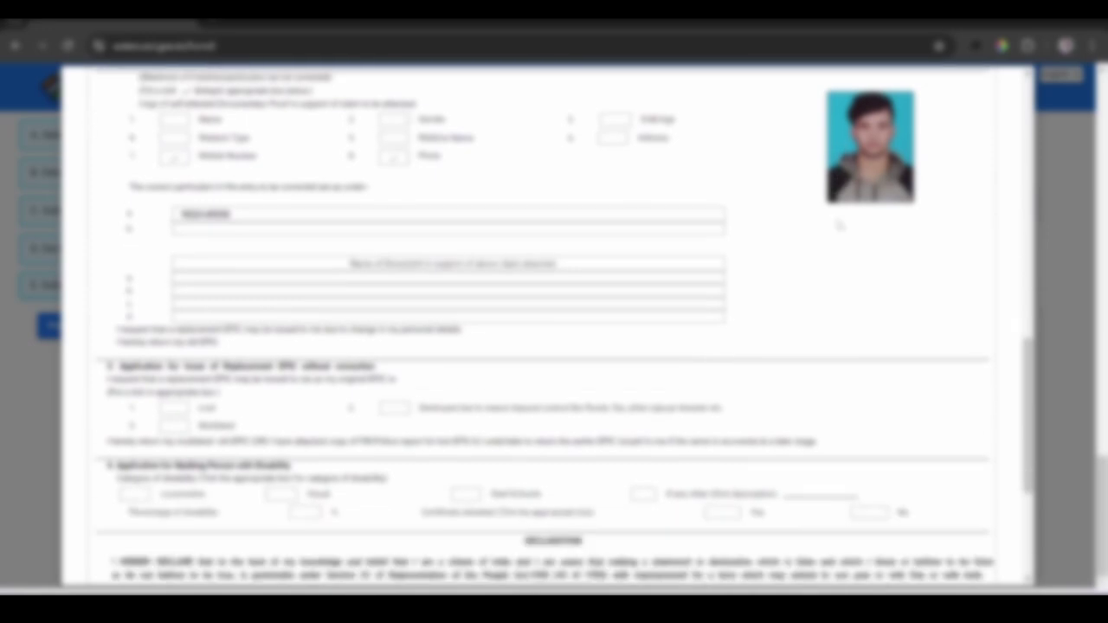
{"action": "scroll", "coordinate": [545, 329], "scroll_direction": "up", "scroll_amount": 4}
{"action": "scroll", "coordinate": [839, 225], "scroll_direction": "up", "scroll_amount": 10}
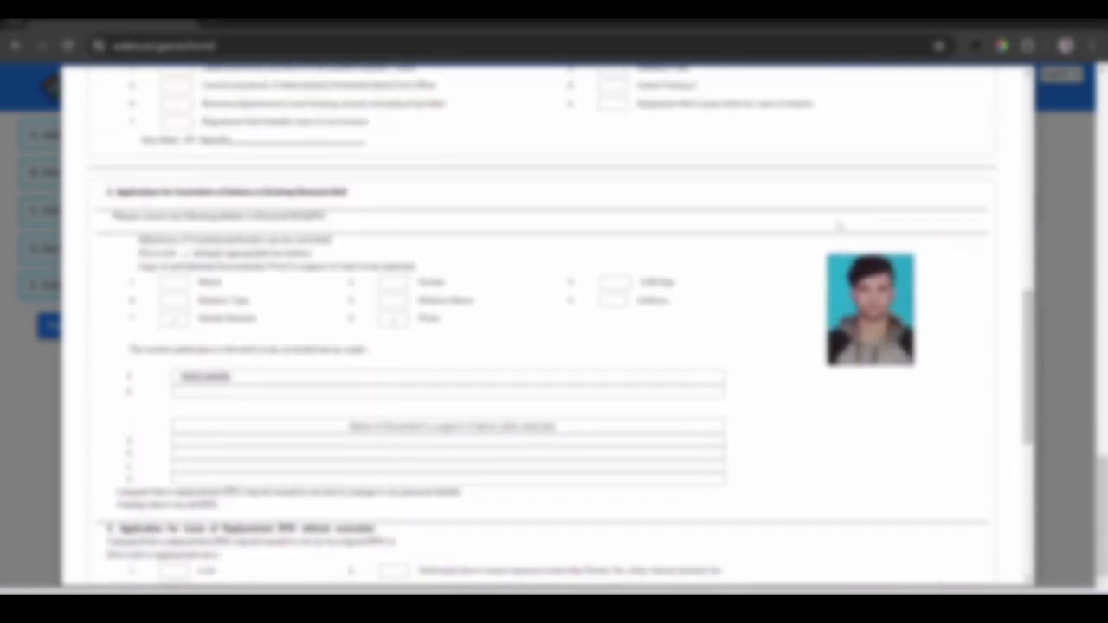
{"action": "scroll", "coordinate": [839, 225], "scroll_direction": "down", "scroll_amount": 12}
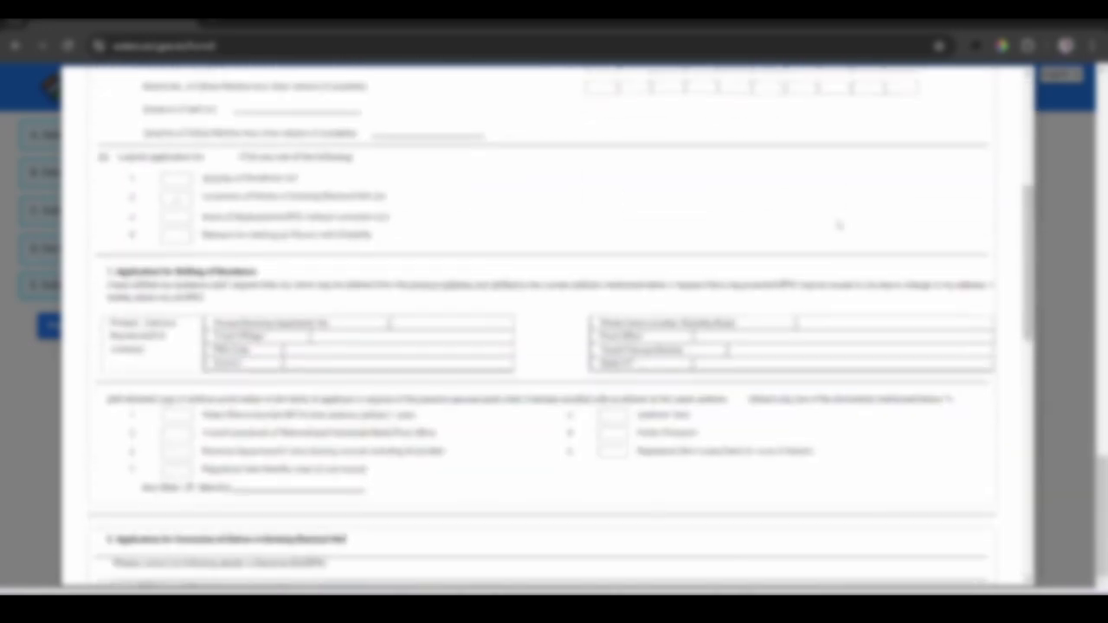
{"action": "scroll", "coordinate": [839, 225], "scroll_direction": "down", "scroll_amount": 2}
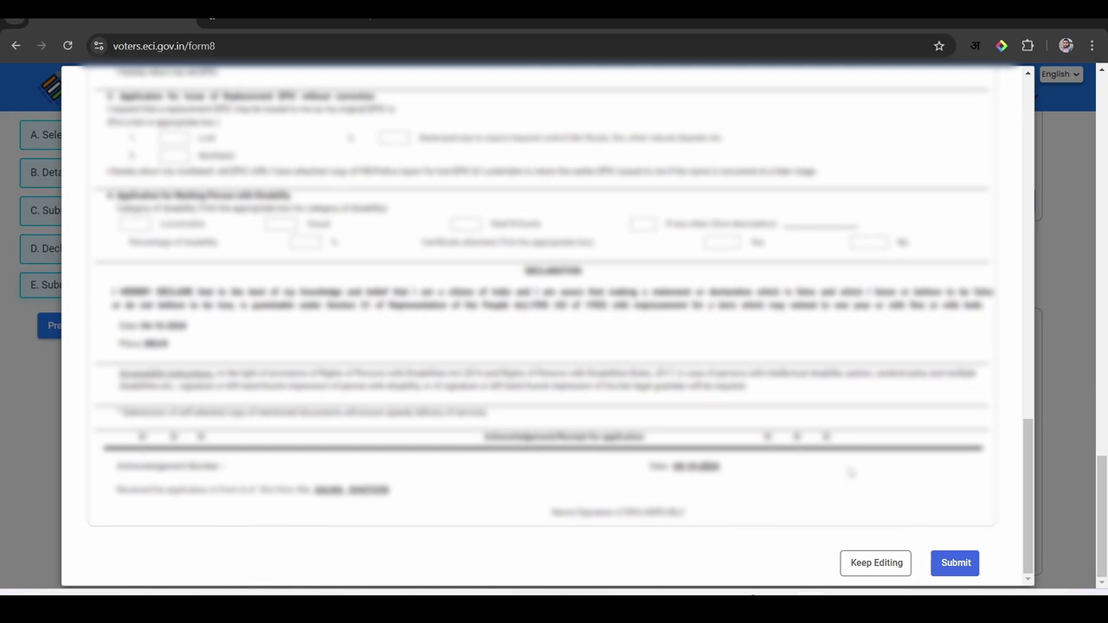
{"action": "left_click", "coordinate": [957, 562]}
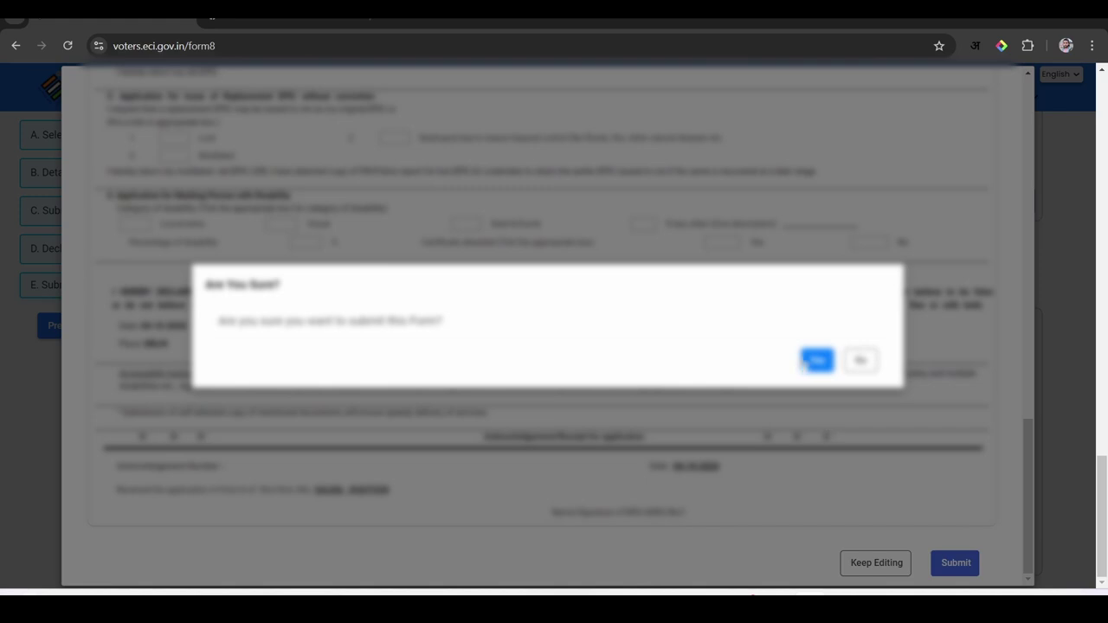
{"action": "left_click", "coordinate": [816, 361]}
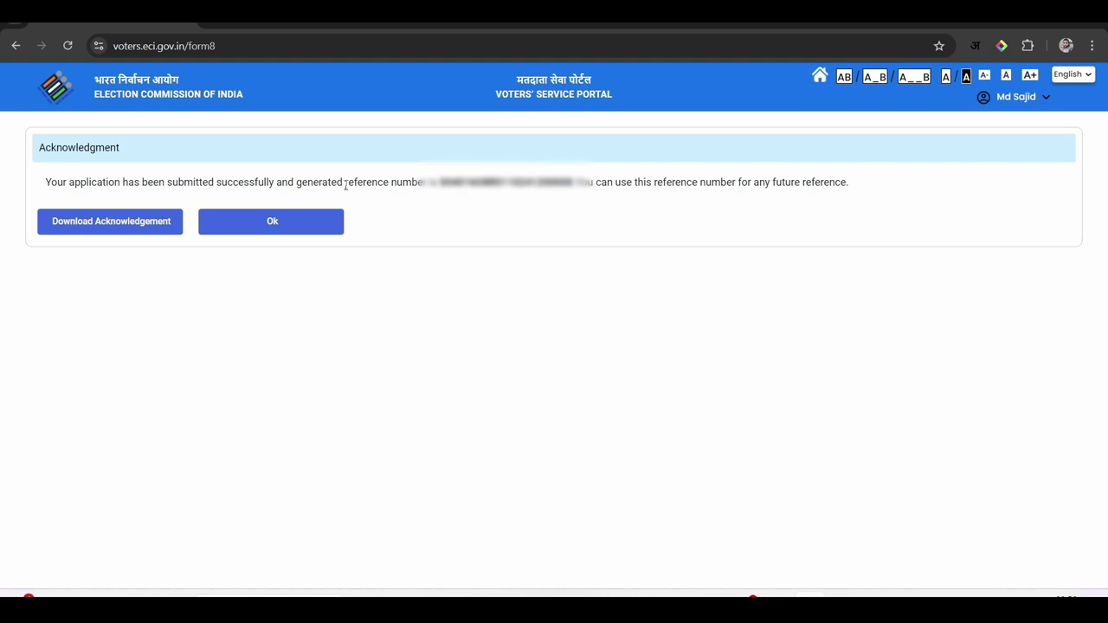
{"action": "left_click_drag", "start_coordinate": [346, 184], "coordinate": [578, 184]}
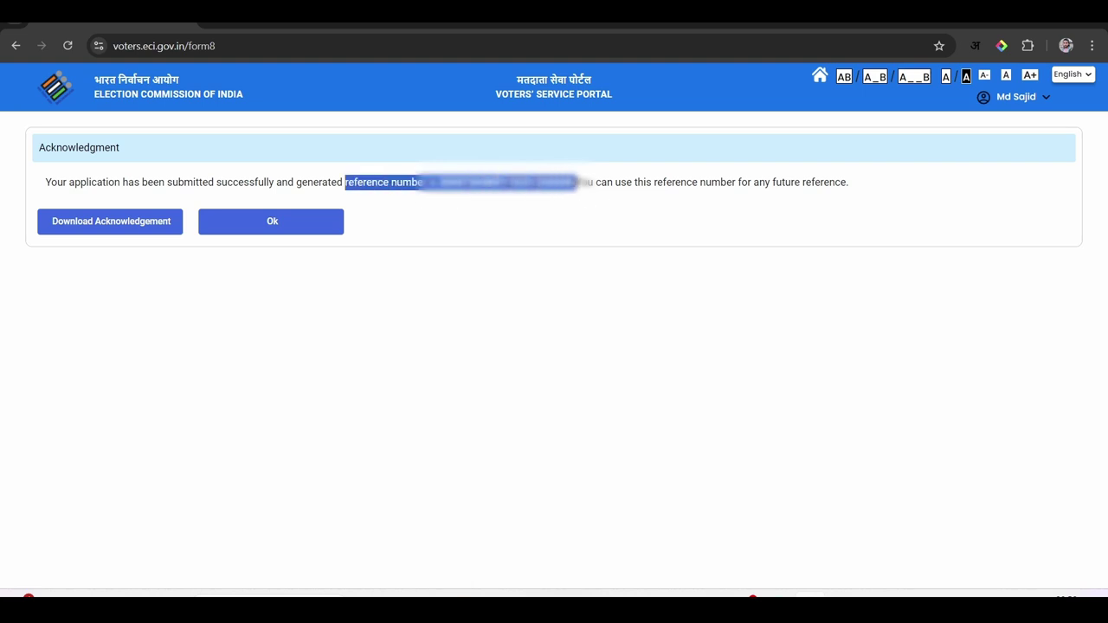
{"action": "left_click", "coordinate": [631, 186]}
{"action": "left_click_drag", "start_coordinate": [438, 183], "coordinate": [572, 183]}
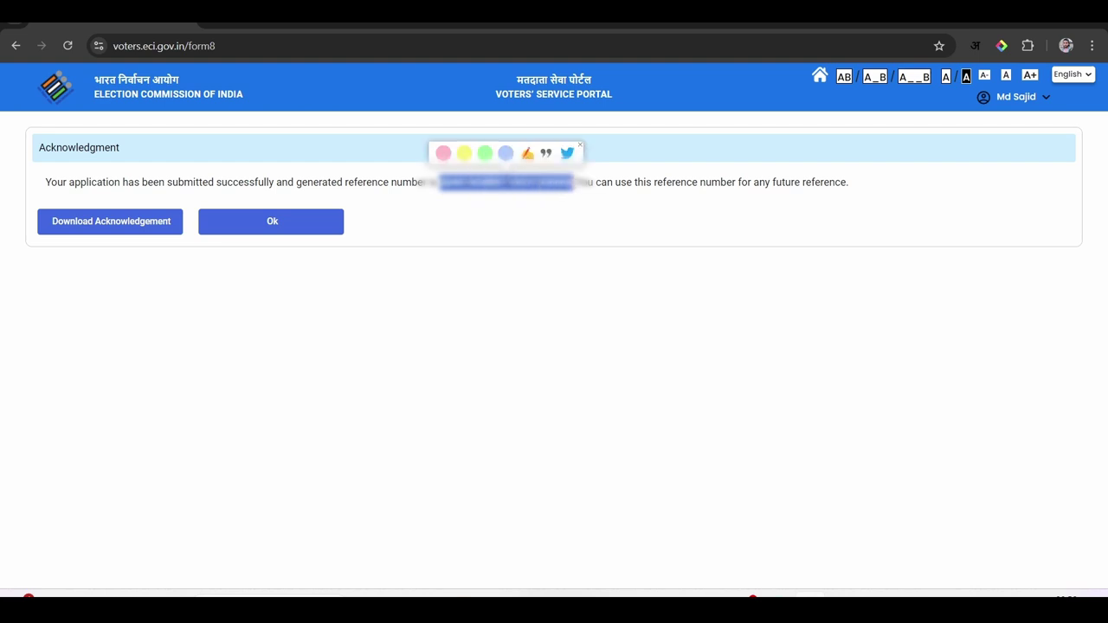
{"action": "left_click_drag", "start_coordinate": [438, 183], "coordinate": [571, 183]}
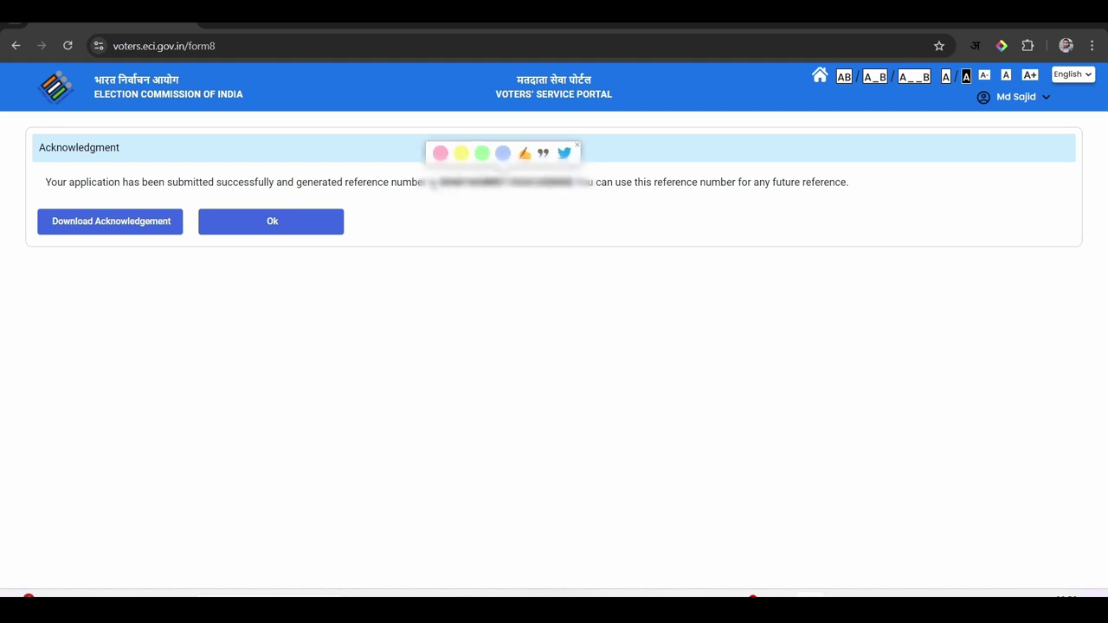
{"action": "left_click_drag", "start_coordinate": [437, 183], "coordinate": [571, 183]}
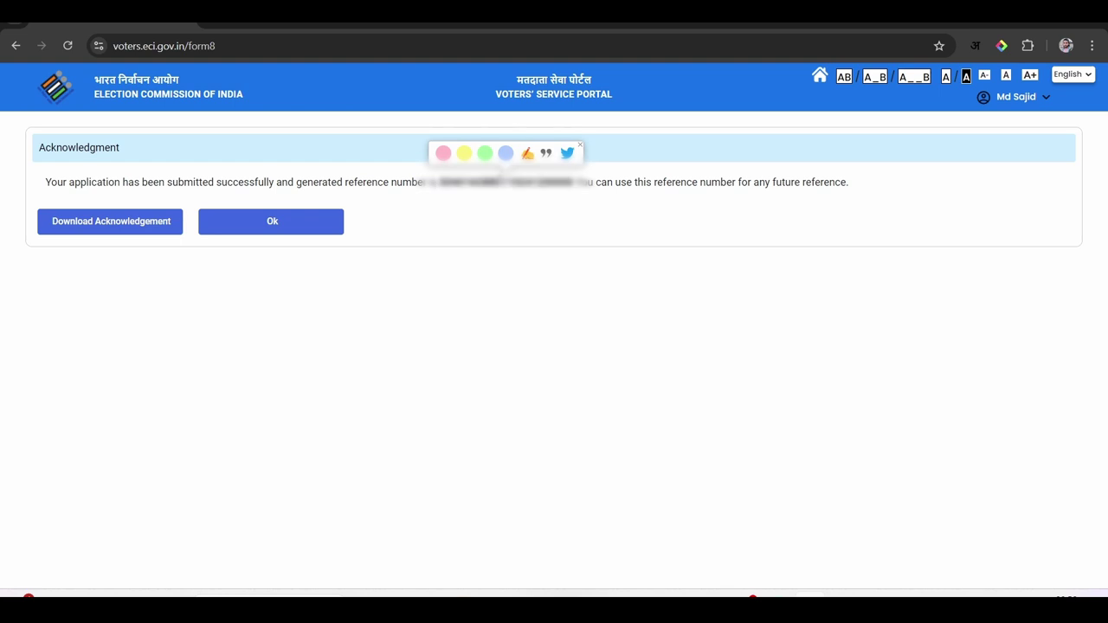
{"action": "left_click_drag", "start_coordinate": [437, 183], "coordinate": [545, 183]}
{"action": "left_click_drag", "start_coordinate": [438, 184], "coordinate": [478, 183]}
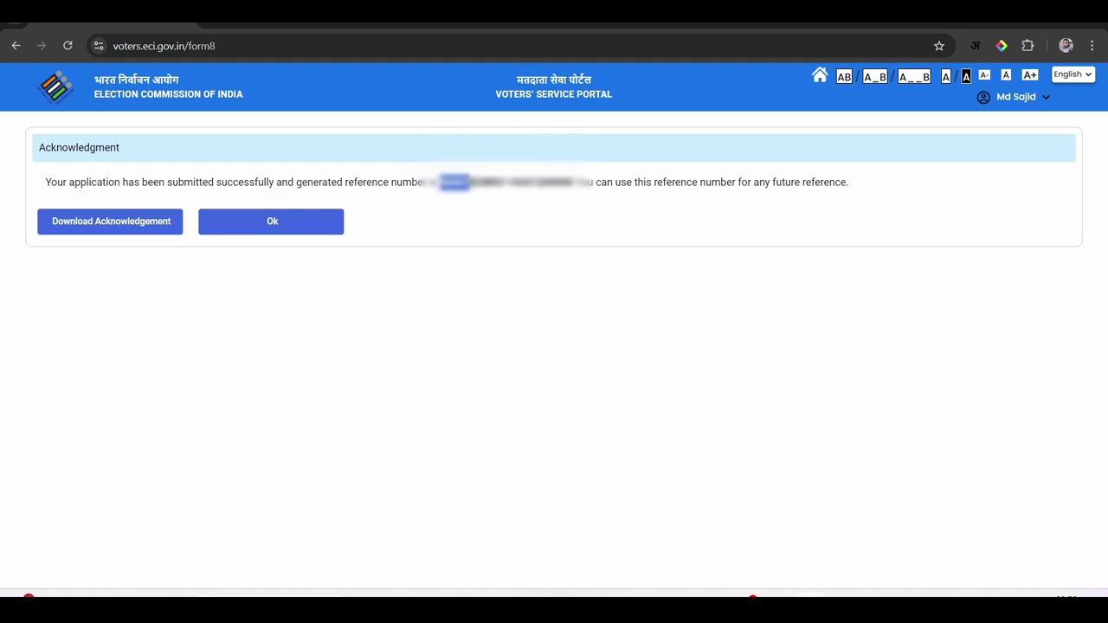
{"action": "left_click", "coordinate": [571, 198]}
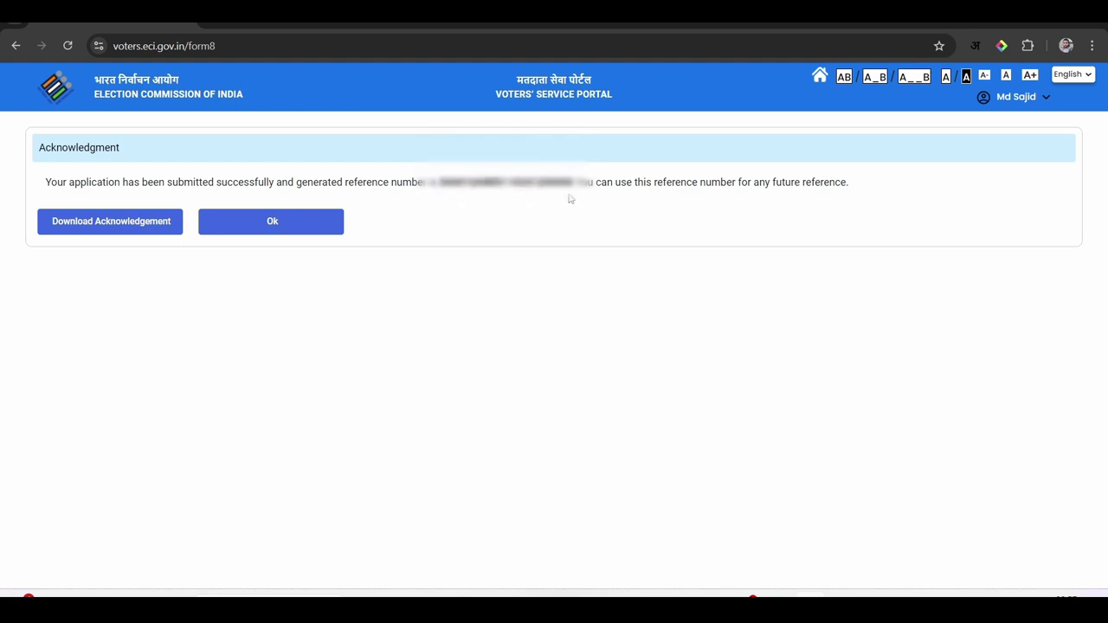
{"action": "left_click", "coordinate": [111, 224]}
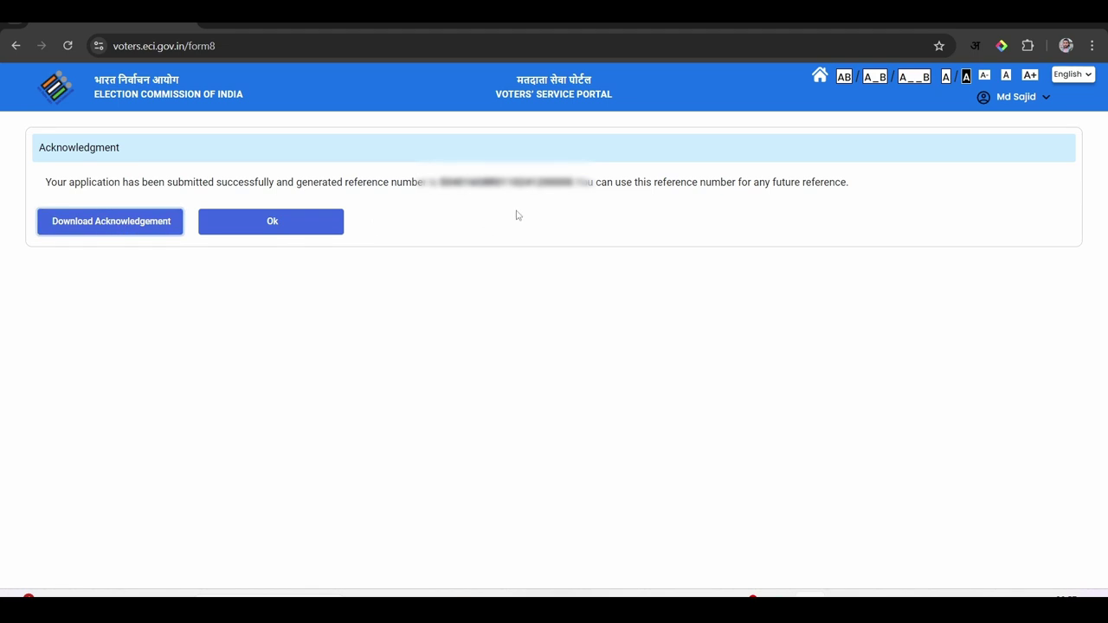
Save the acknowledgement PDF into the Pictures folder
{"action": "left_click", "coordinate": [139, 227]}
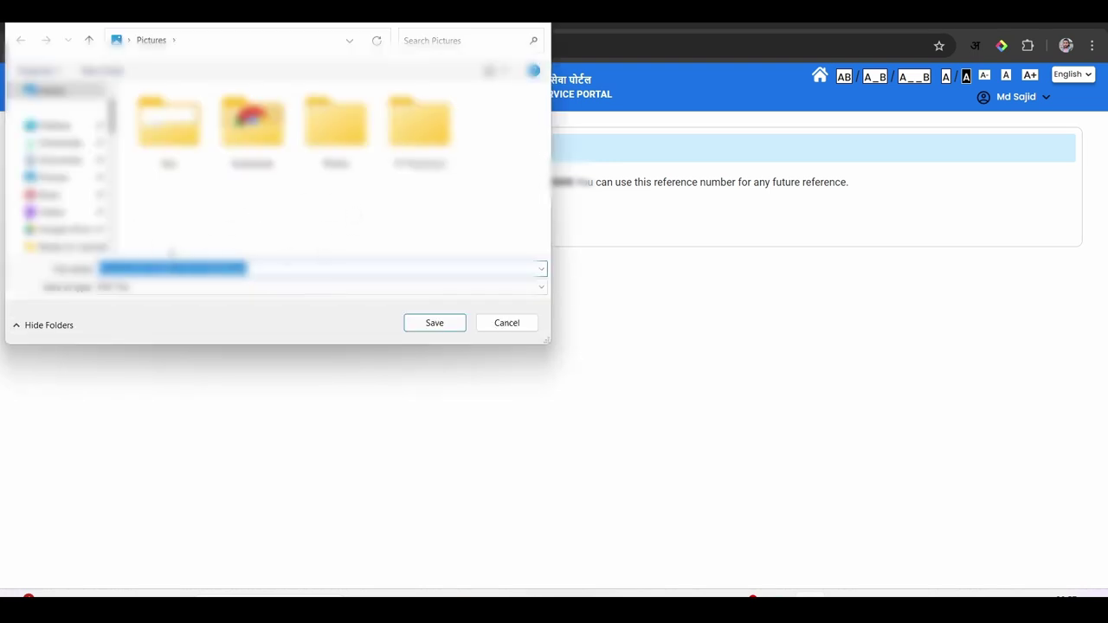
{"action": "left_click", "coordinate": [328, 269]}
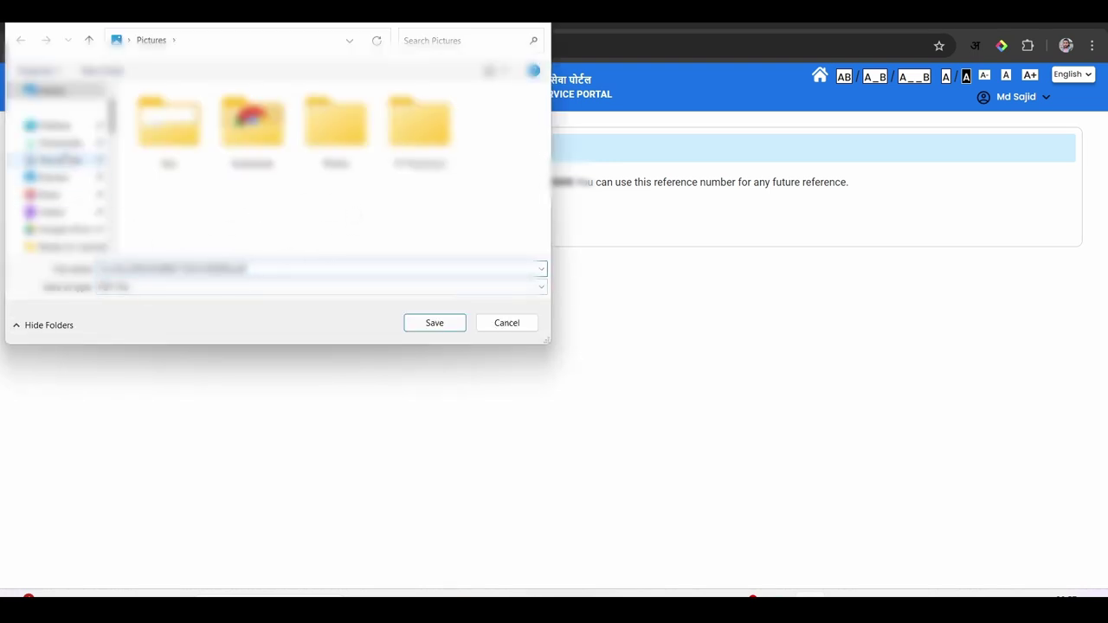
{"action": "left_click", "coordinate": [436, 322]}
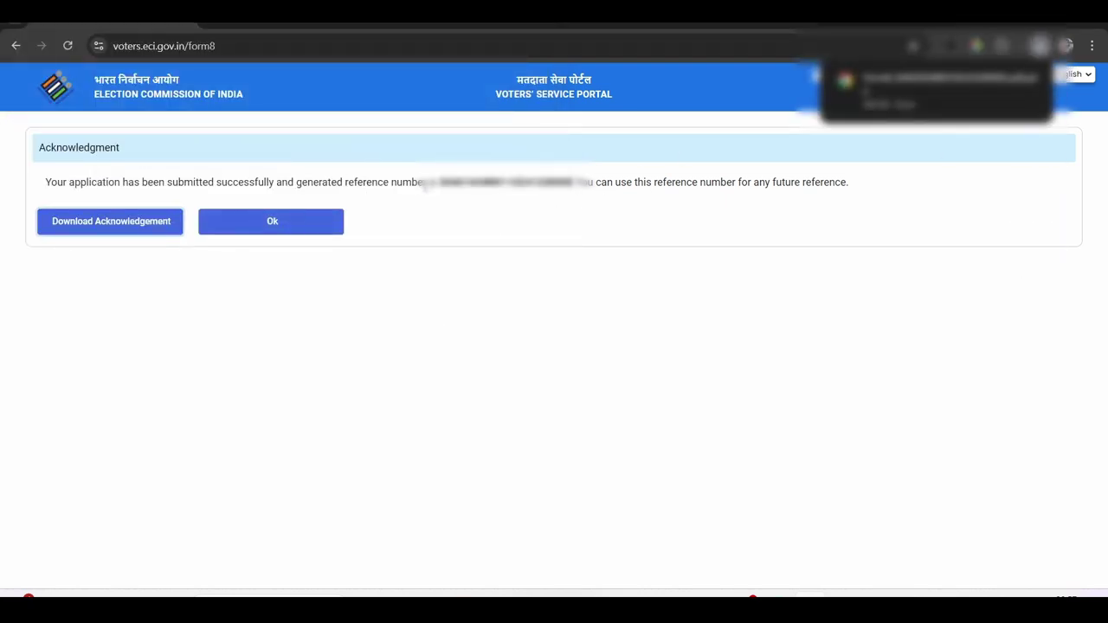
Select the reference number shown on the acknowledgment
{"action": "left_click_drag", "start_coordinate": [432, 182], "coordinate": [568, 182]}
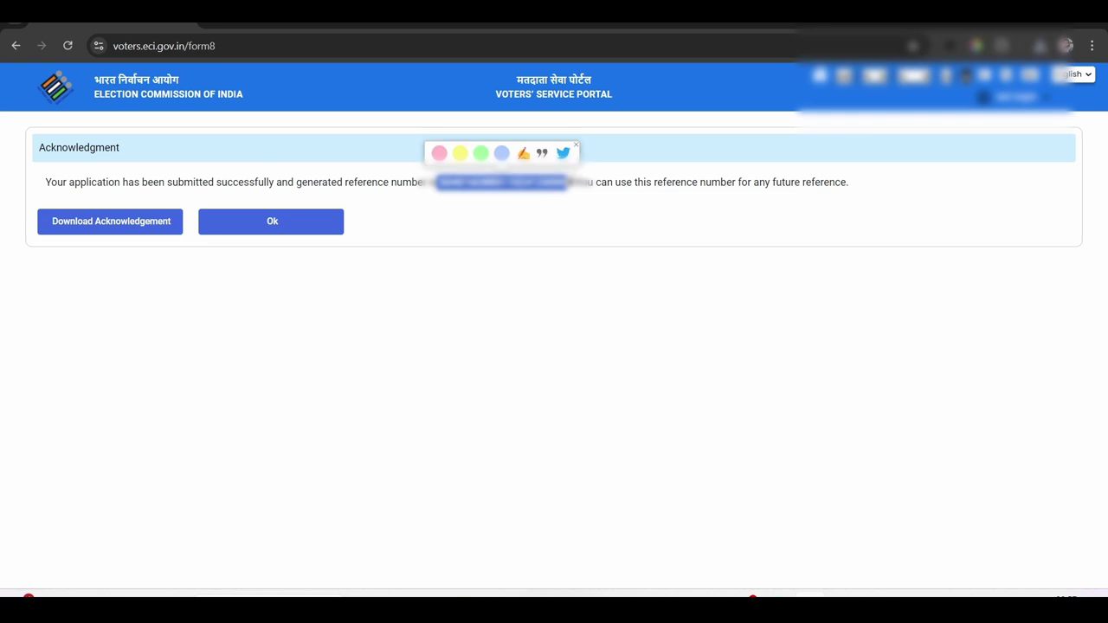
{"action": "left_click_drag", "start_coordinate": [440, 182], "coordinate": [573, 183]}
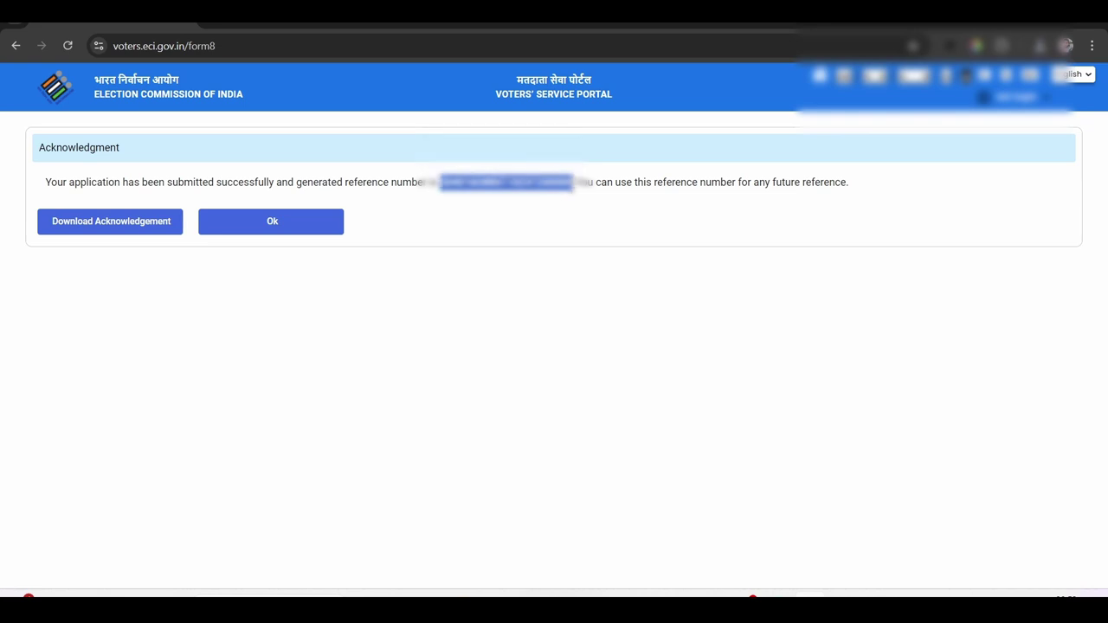
{"action": "left_click", "coordinate": [630, 217]}
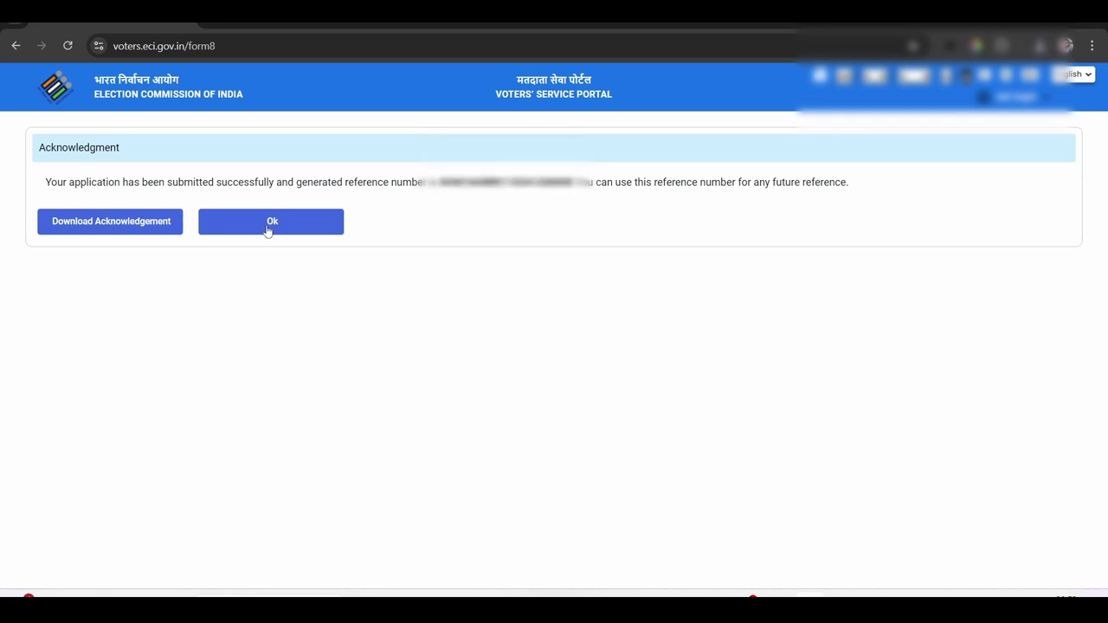
Go to Track Application Status and paste the application's reference number
{"action": "left_click", "coordinate": [299, 223]}
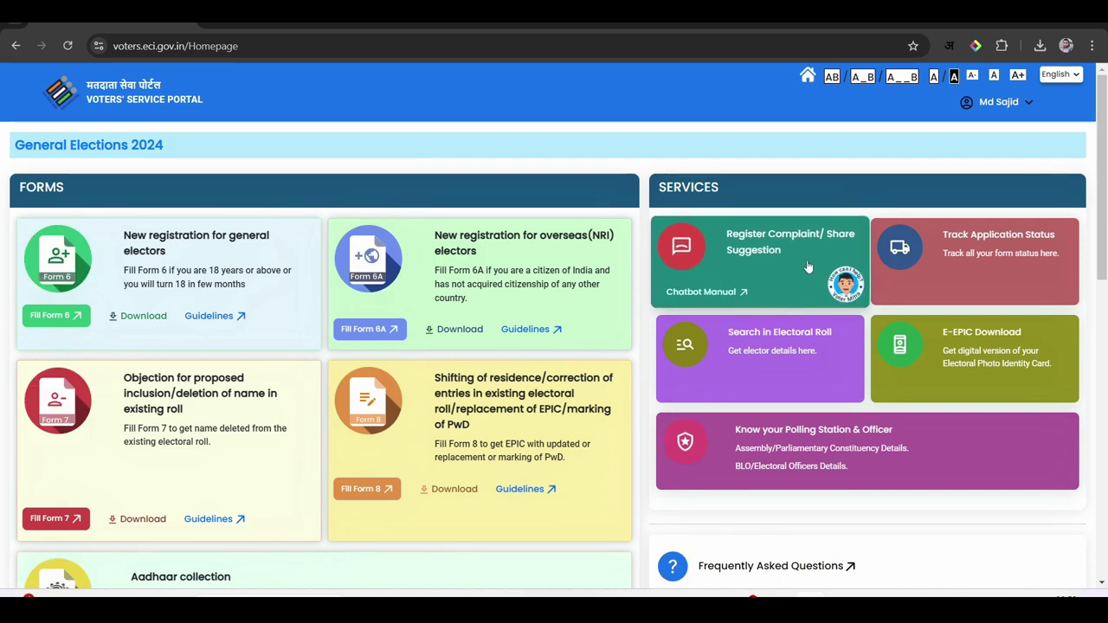
{"action": "left_click", "coordinate": [992, 251]}
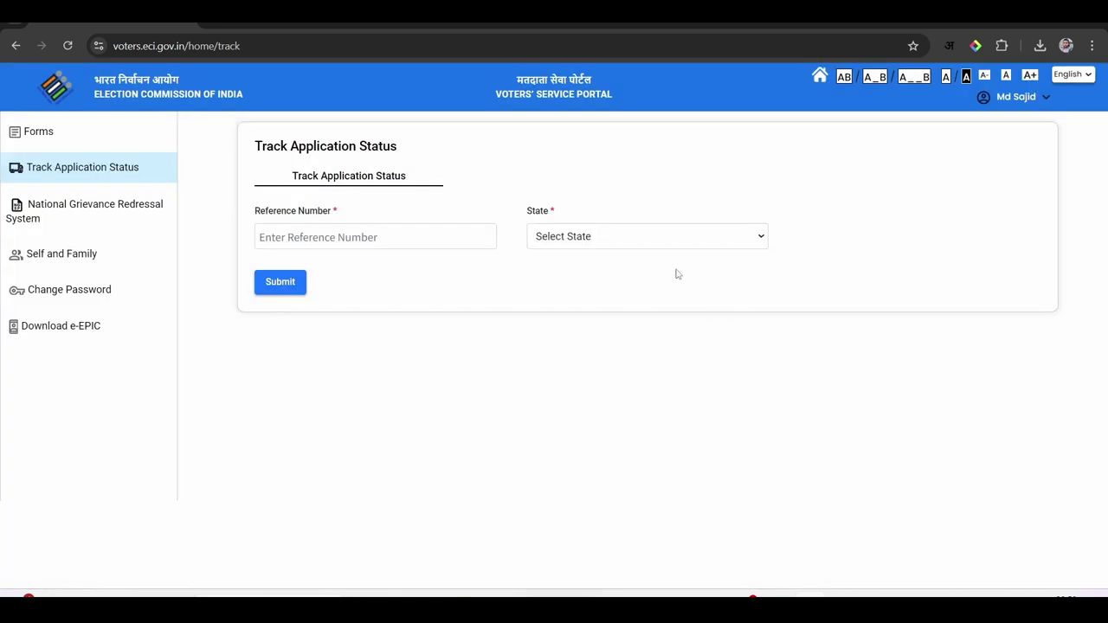
{"action": "left_click", "coordinate": [305, 240]}
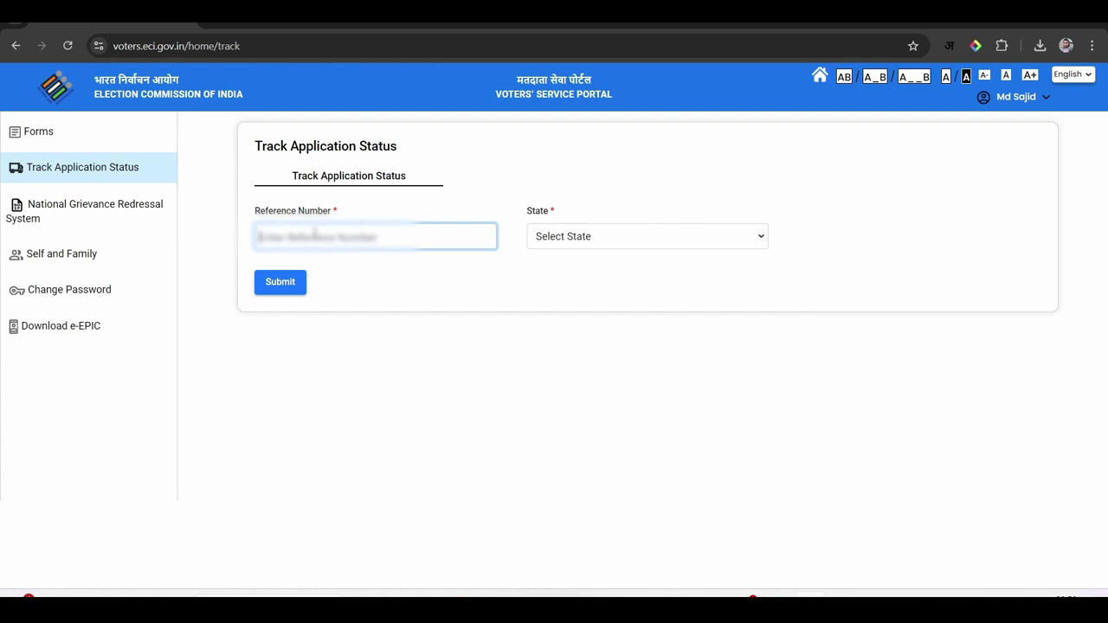
{"action": "key", "text": "ctrl+v"}
Choose Bihar as the state, look up the application, and expand it to show SUBMITTED
{"action": "left_click", "coordinate": [698, 240]}
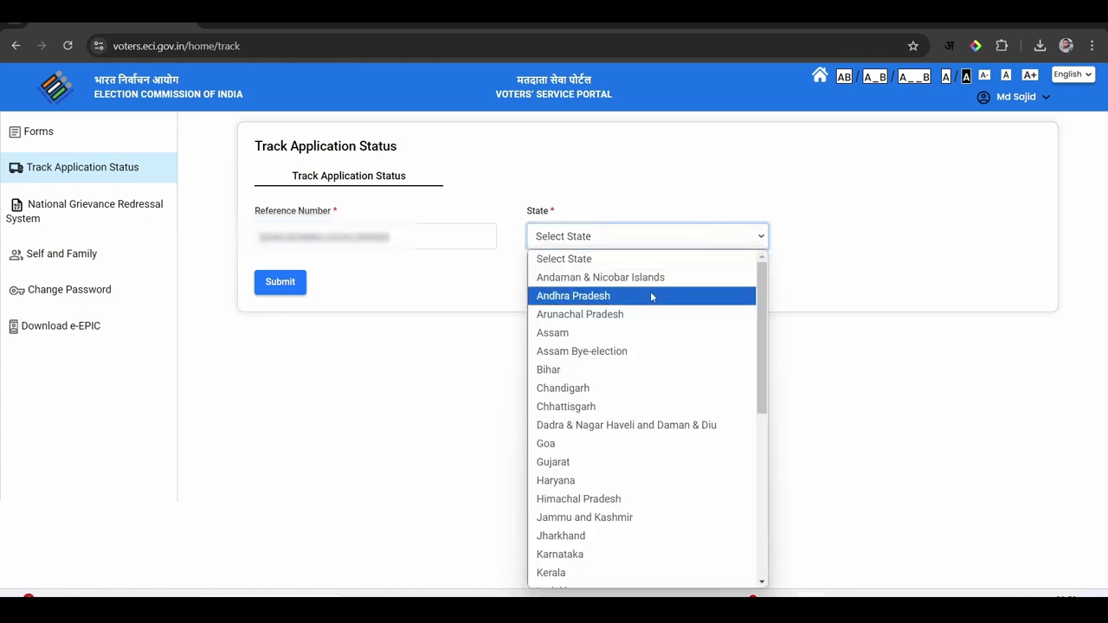
{"action": "left_click", "coordinate": [608, 371]}
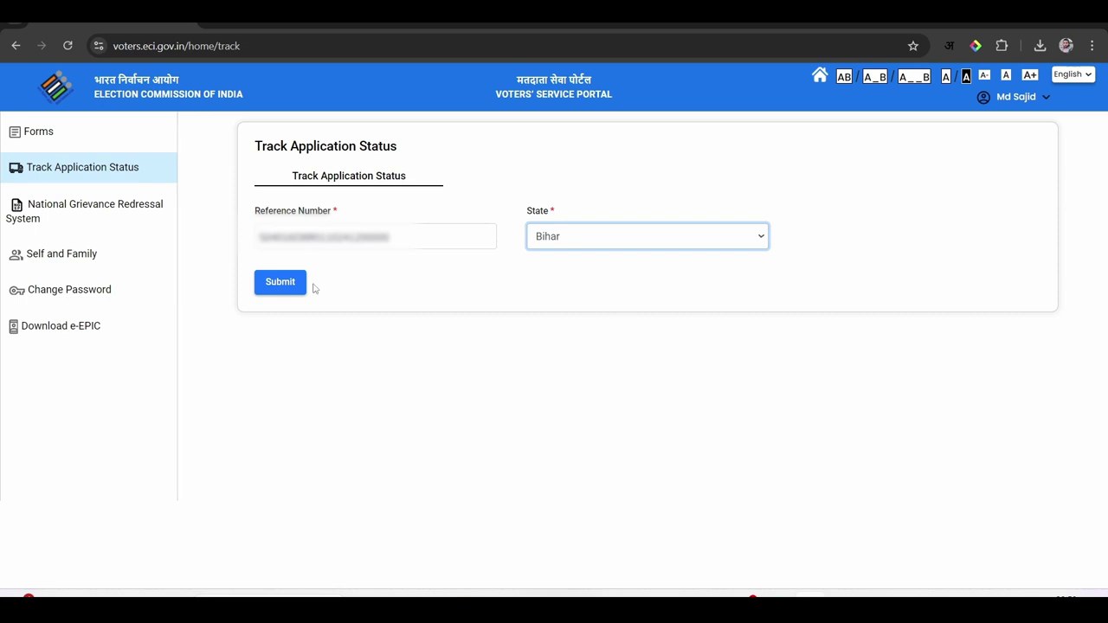
{"action": "left_click", "coordinate": [281, 284]}
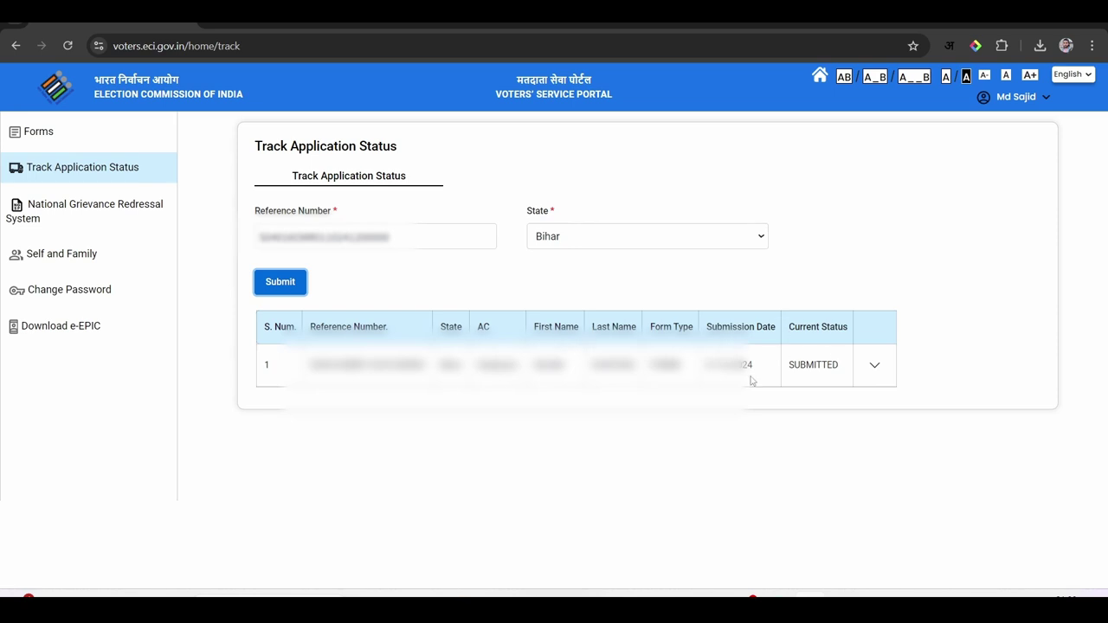
{"action": "left_click", "coordinate": [872, 367]}
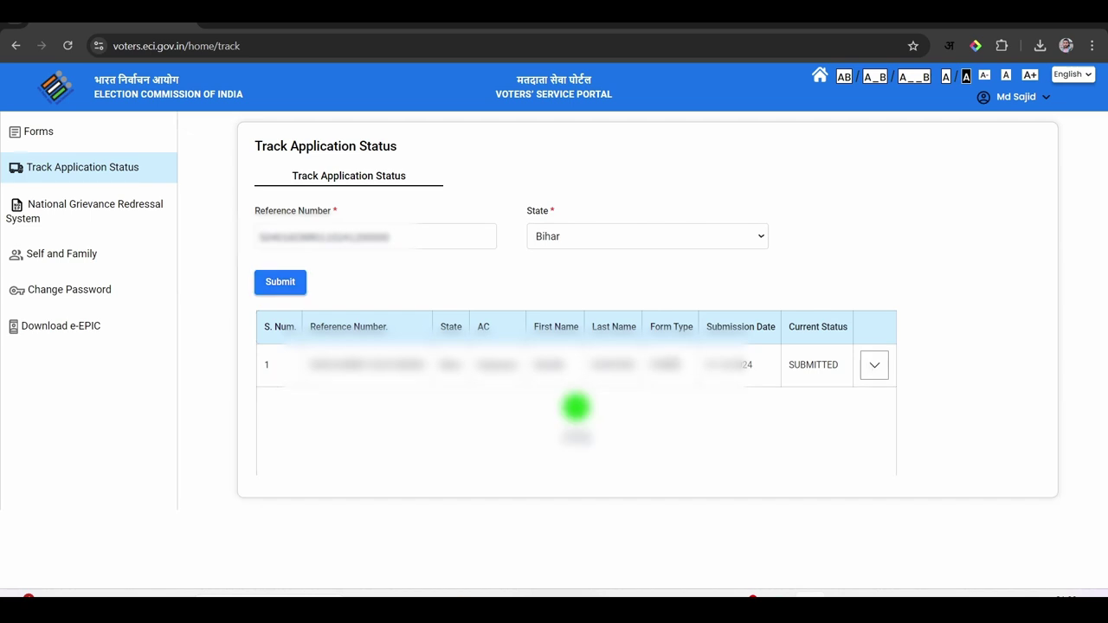